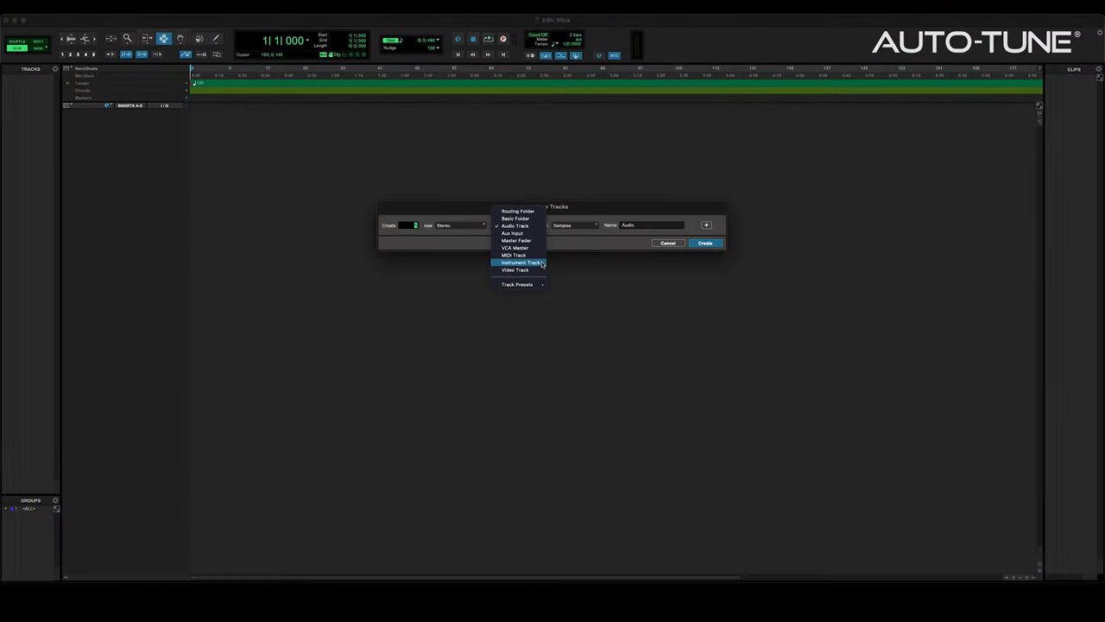
Open the track-type list in New Tracks to pick Instrument Track
left_click(543, 263)
Create the Inst 1 instrument track and insert Antares Auto-Tune Slice (stereo) on it
left_click(706, 244)
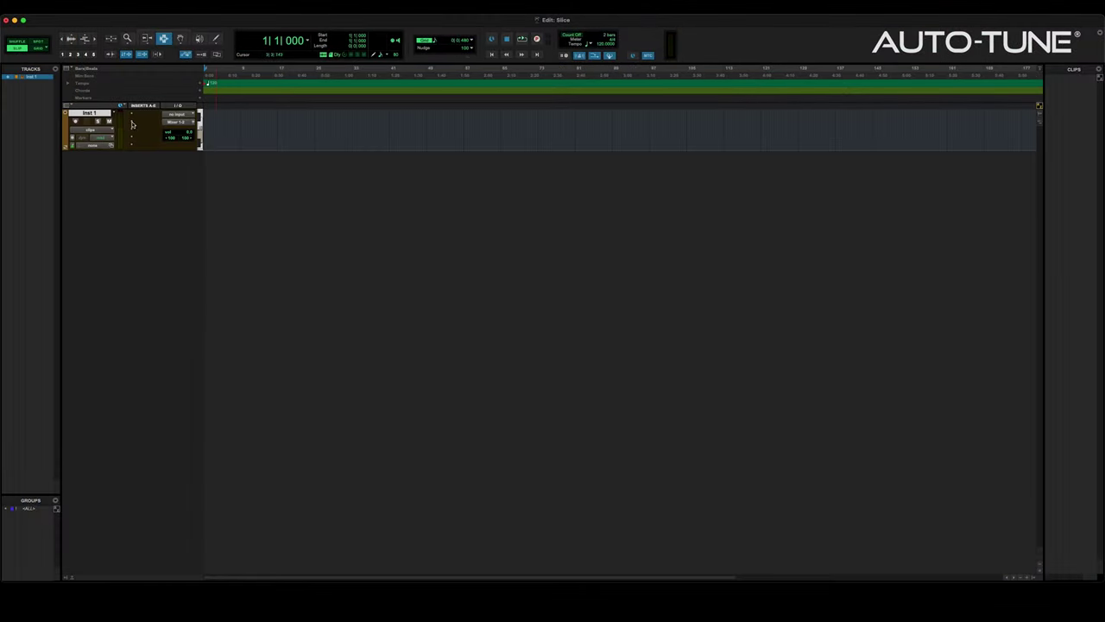
left_click(132, 124)
mouse_move(181, 129)
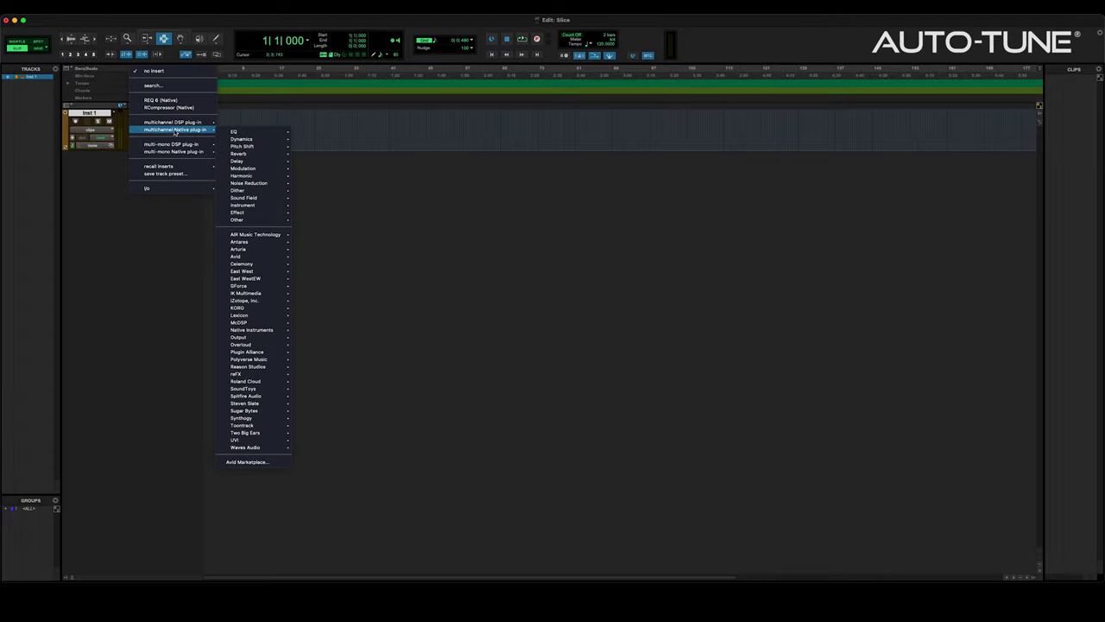
mouse_move(250, 242)
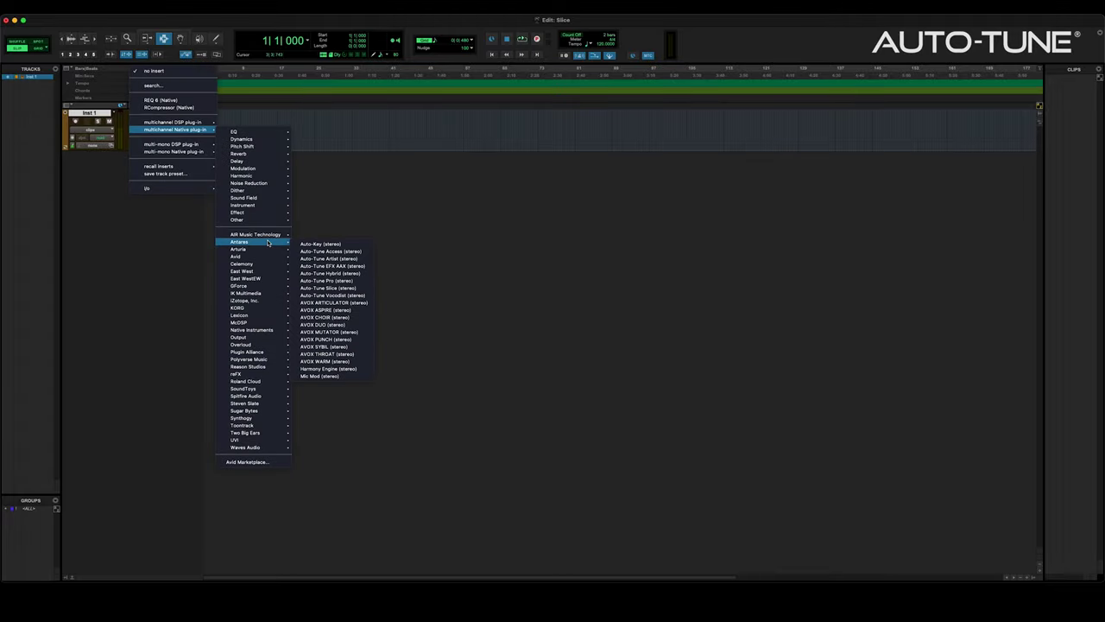
left_click(362, 288)
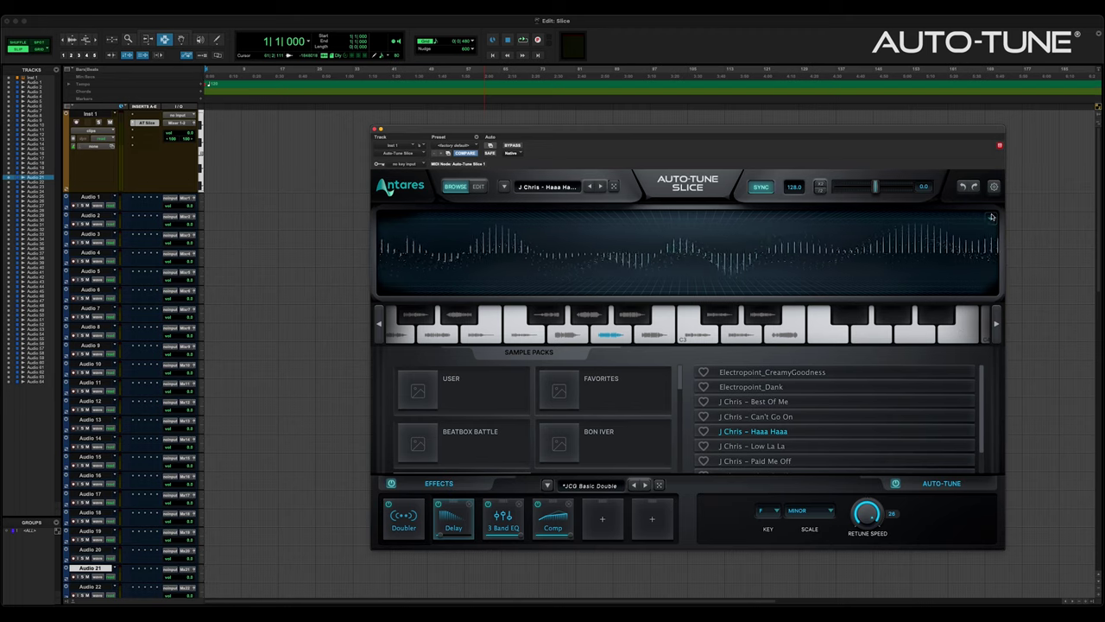
Toggle the Keyboard and Browser views off and back on, then enlarge the plug-in window
left_click(976, 245)
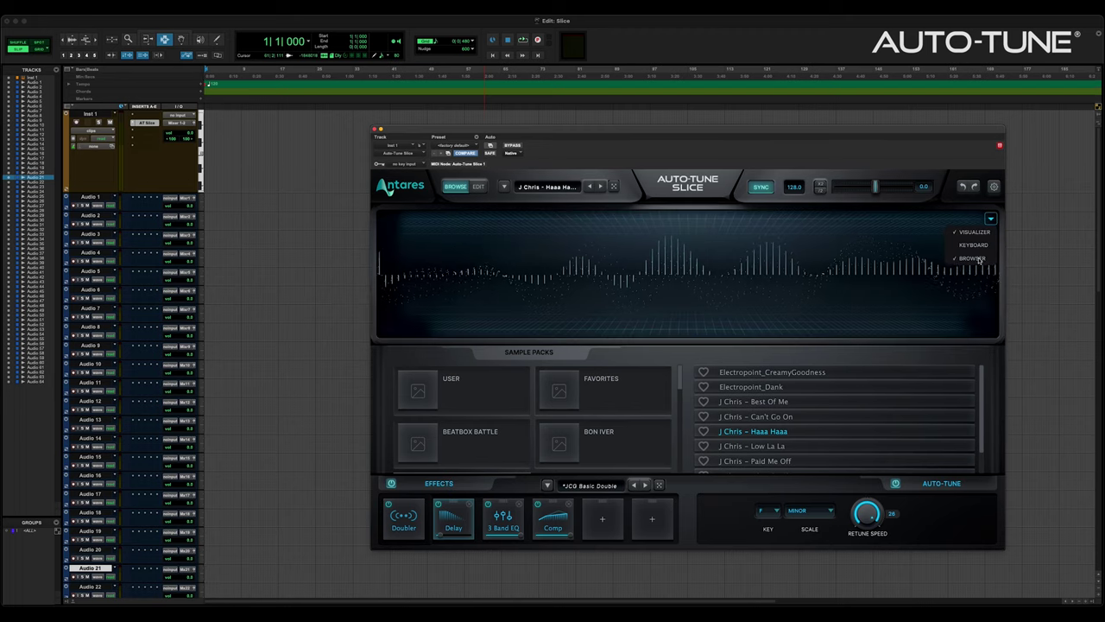
left_click(975, 258)
left_click(976, 257)
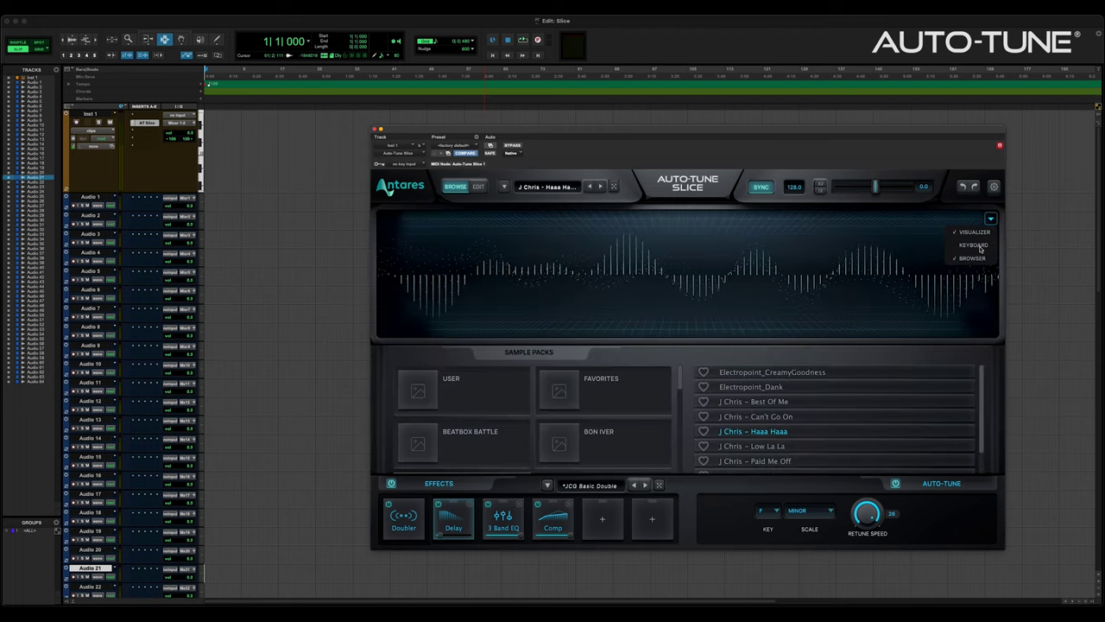
left_click(977, 245)
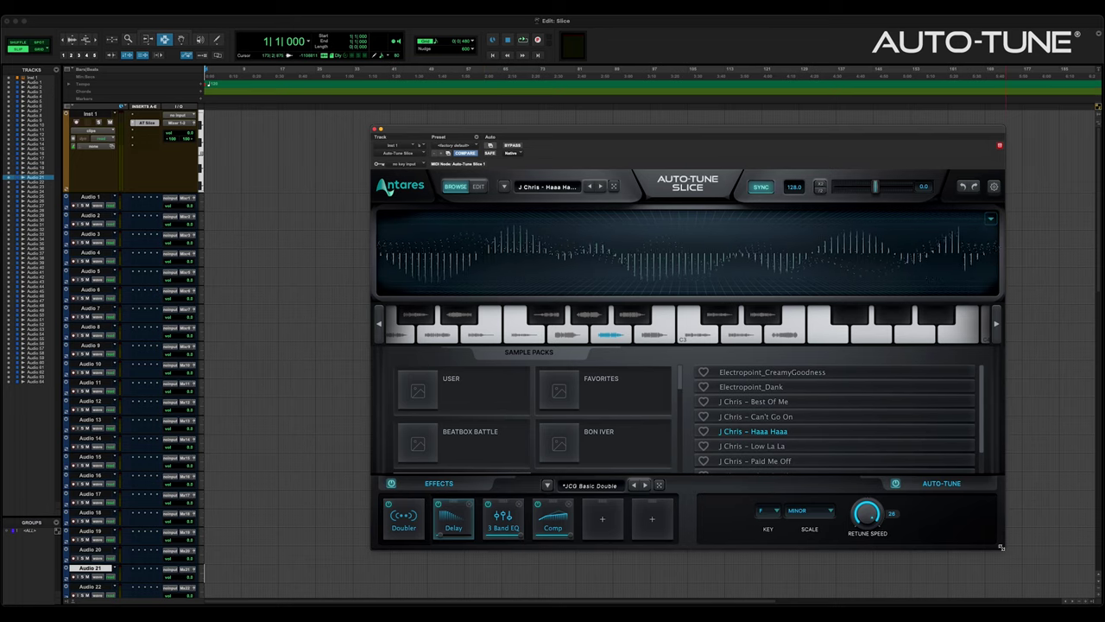
mouse_move(1001, 547)
left_mouse_down()
mouse_move(790, 421)
mouse_move(841, 431)
mouse_move(1006, 544)
left_mouse_up()
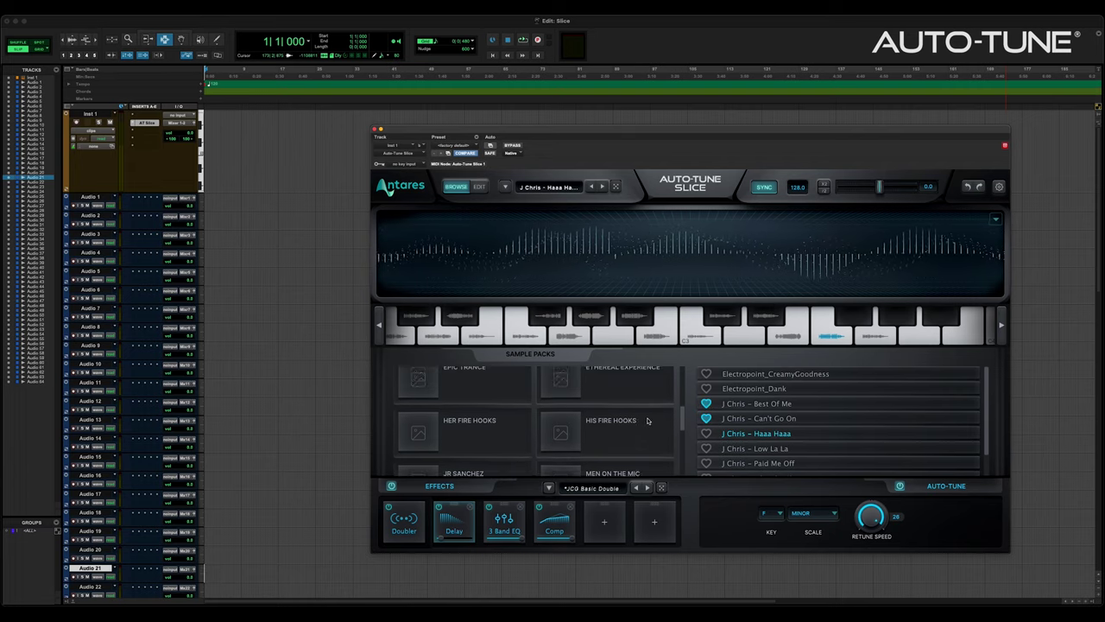
Scroll the preset list and audition J Chris – Low La La, then Haaa Haaa
scroll(824, 418, "down", 2)
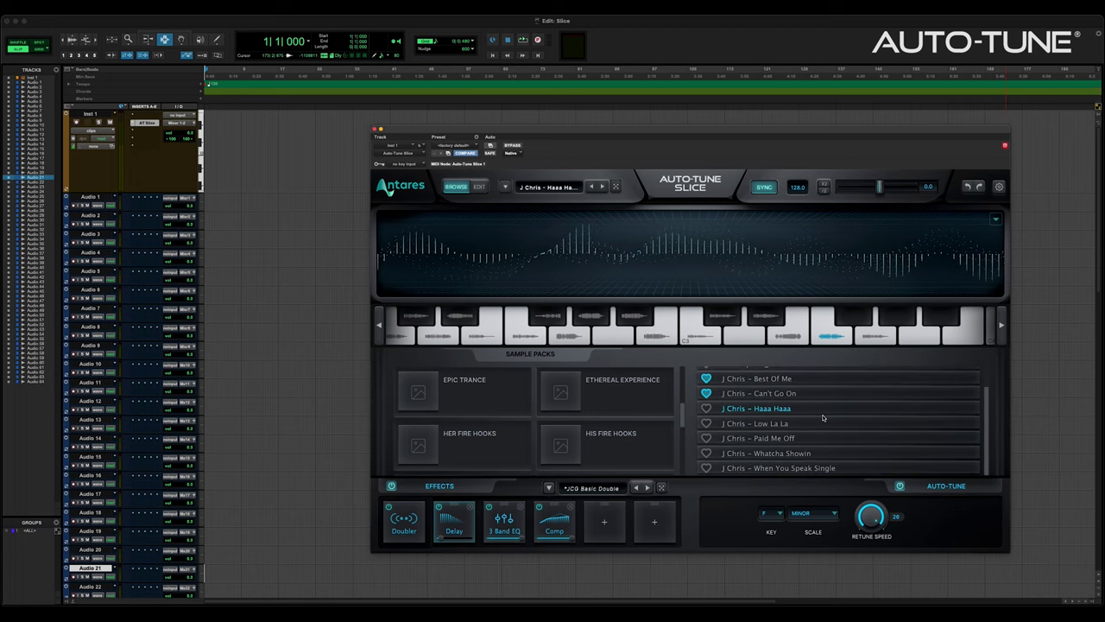
left_click(772, 424)
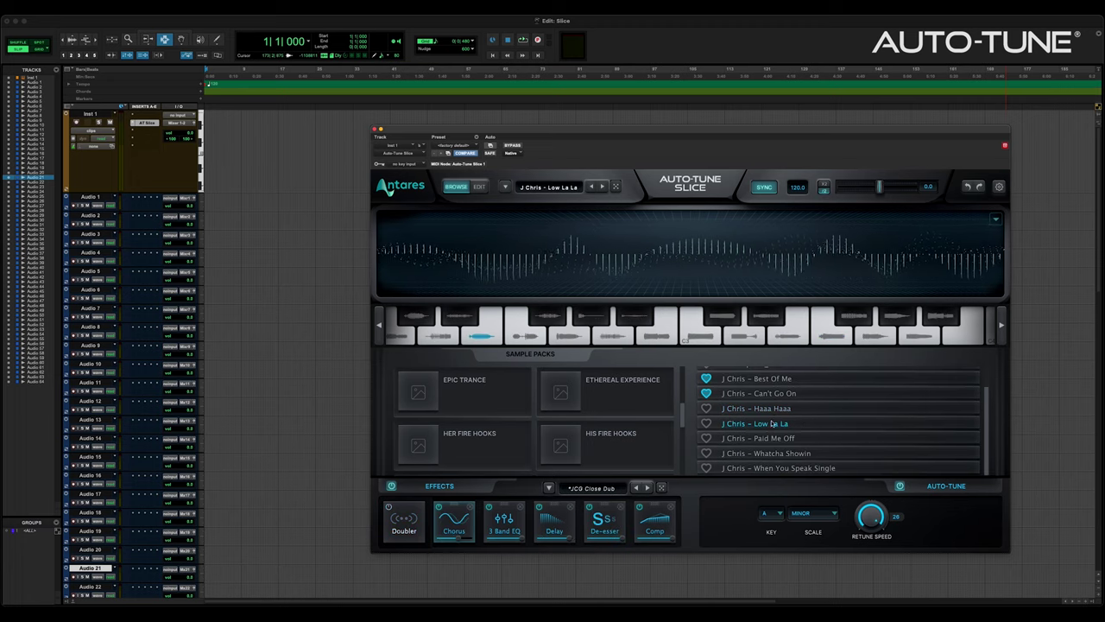
left_click(774, 410)
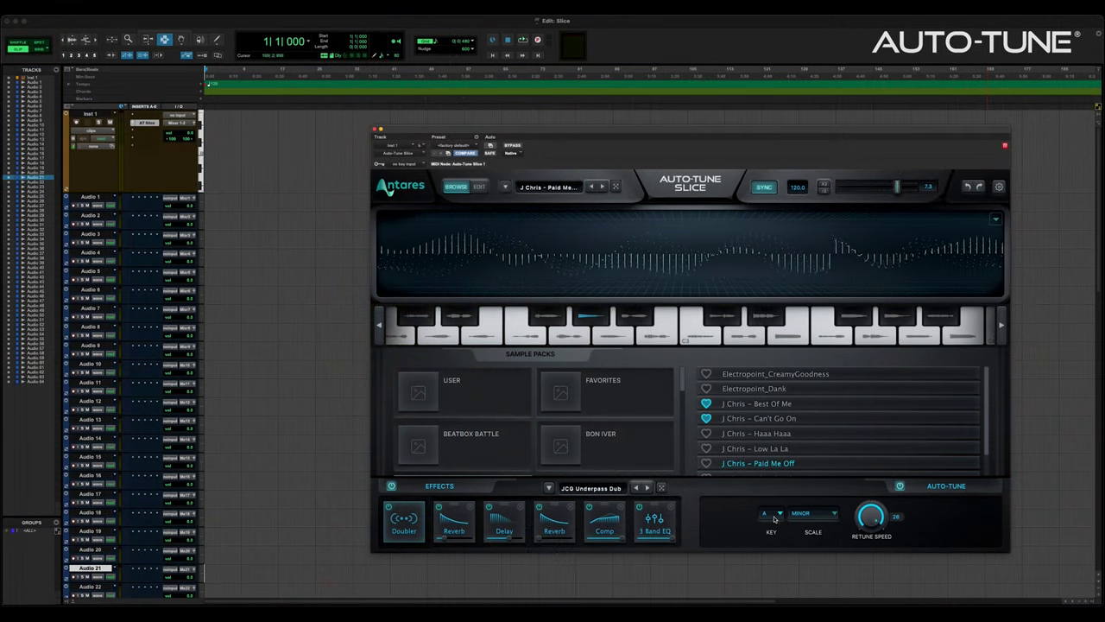
Check the Key and Scale lists, then toggle the Auto-Tune and Effects power buttons
left_click(775, 517)
left_click(818, 516)
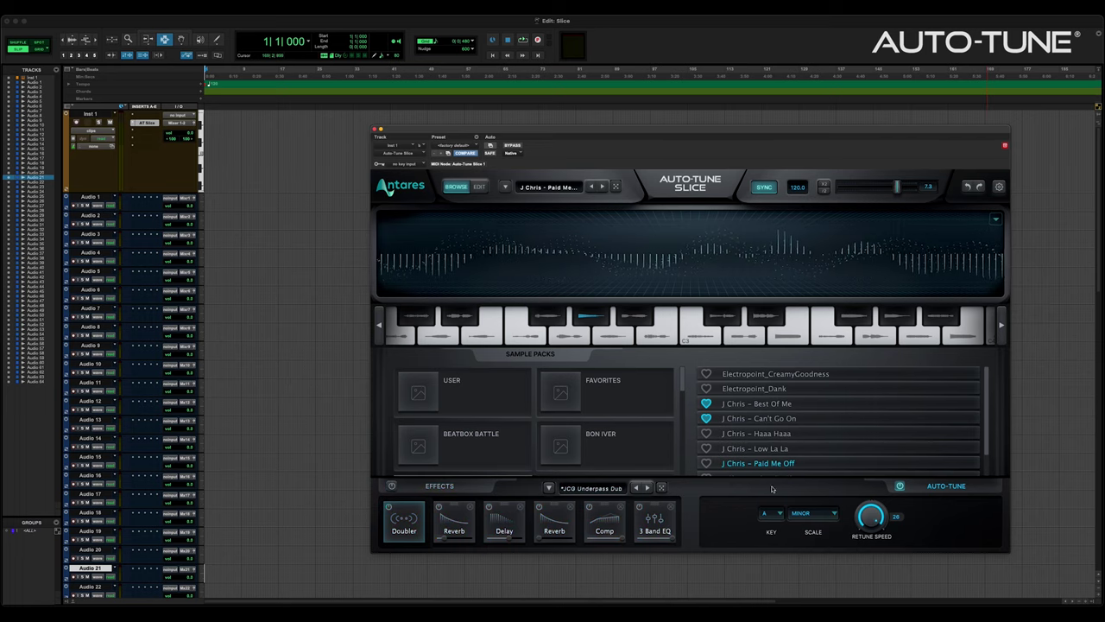
left_click(899, 486)
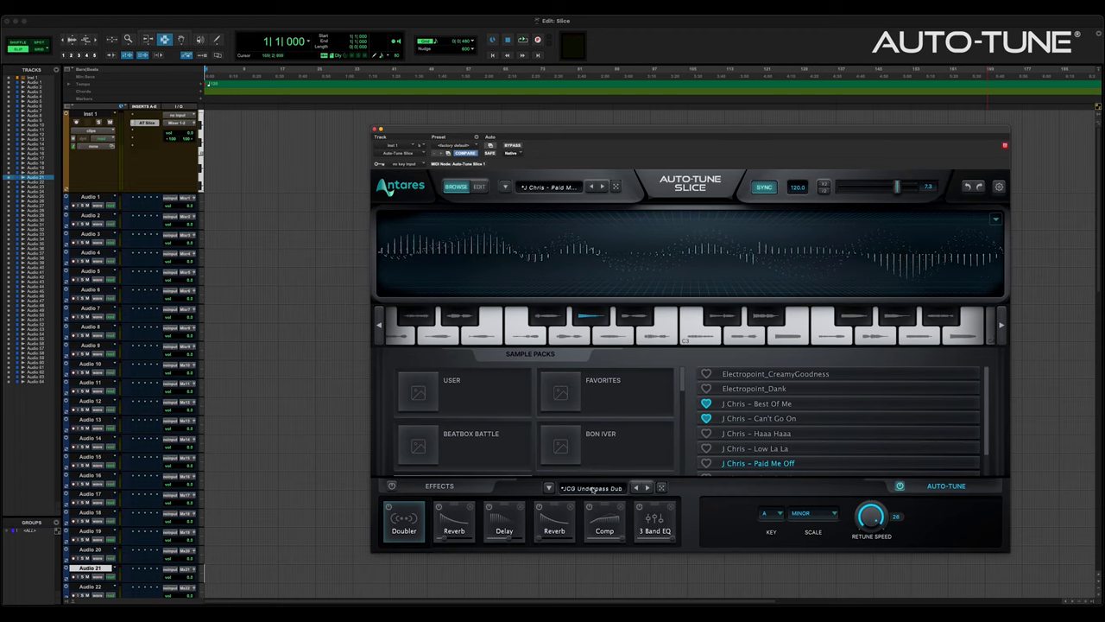
left_click(393, 487)
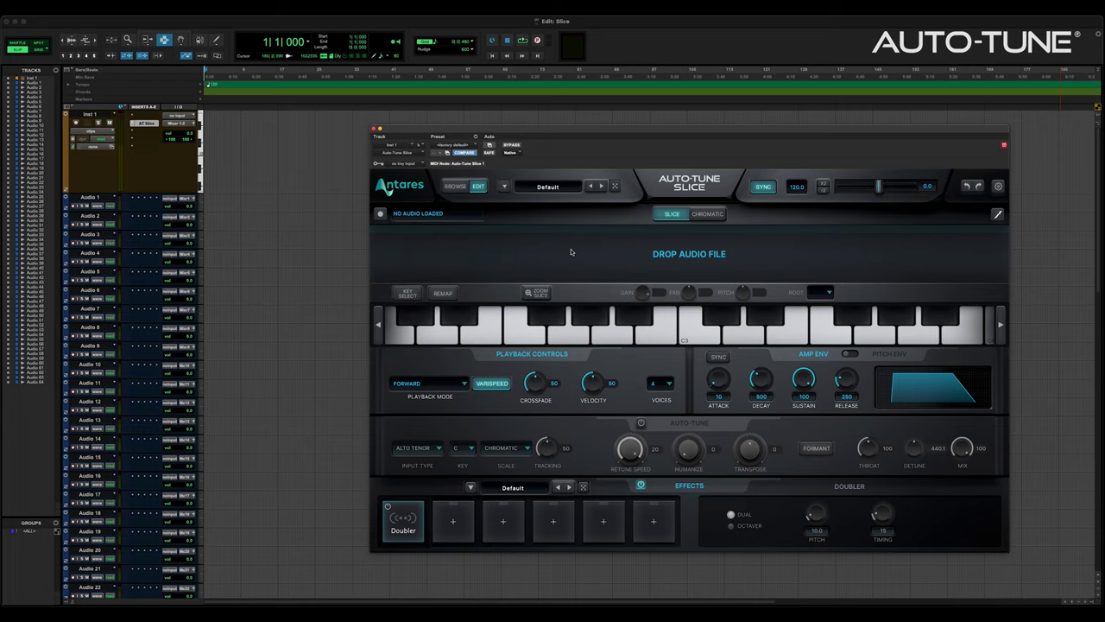
Drag JCG MYM Juno.wav from the Synths folder onto the plug-in's Drop Audio File area
key("super+Tab")
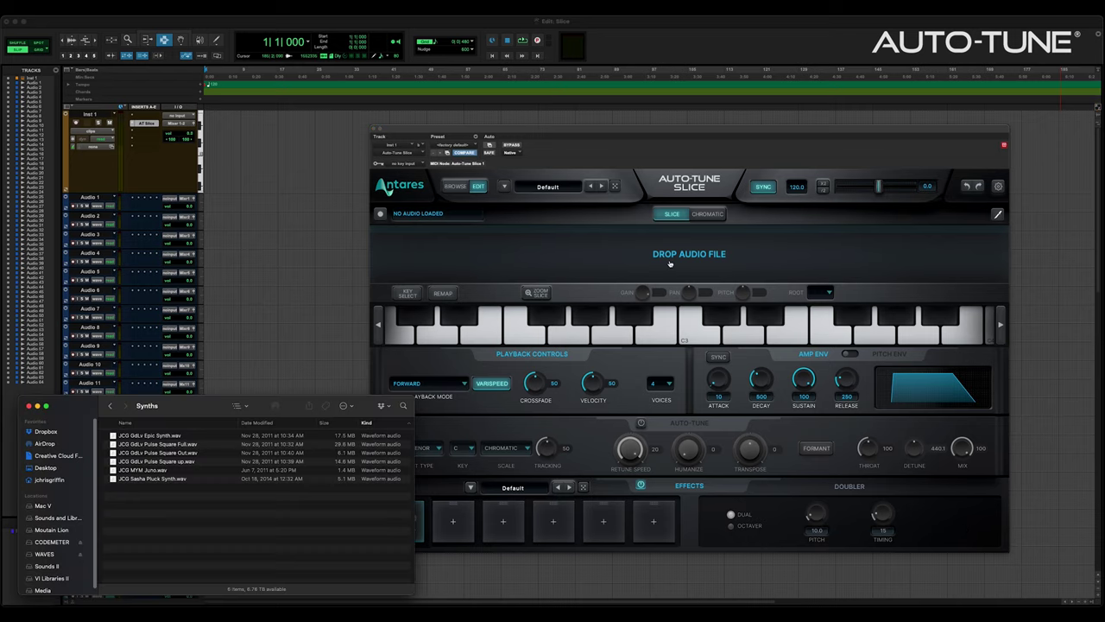
left_click_drag(147, 473, 669, 257)
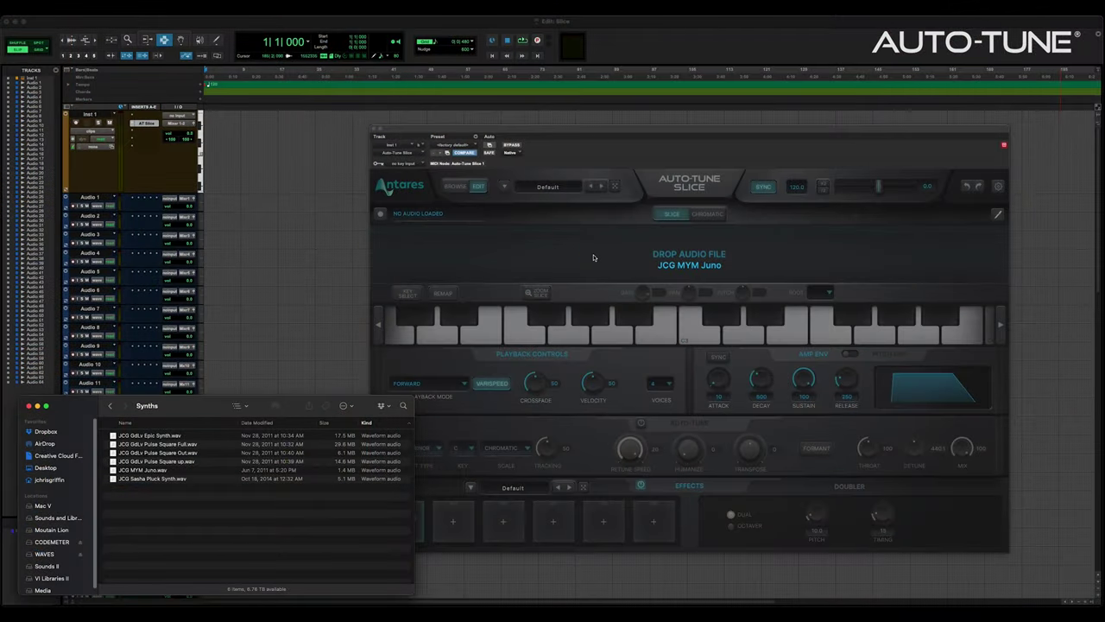
left_click_drag(593, 257, 596, 258)
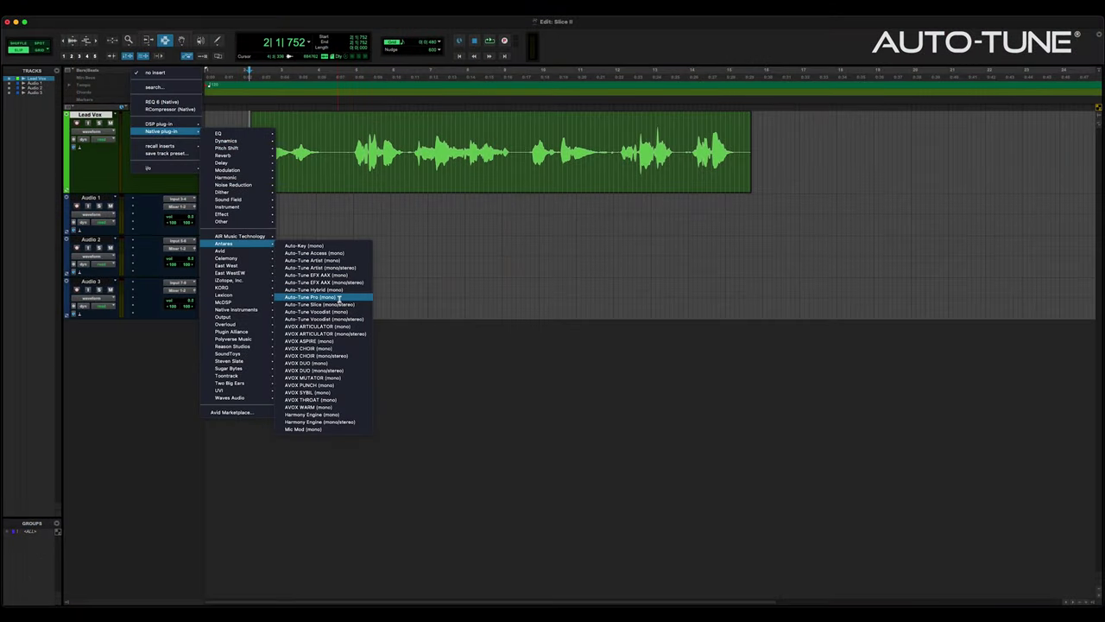
Insert Auto-Tune Slice on Lead Vox, set the playback start, and start audio capture
left_click(340, 304)
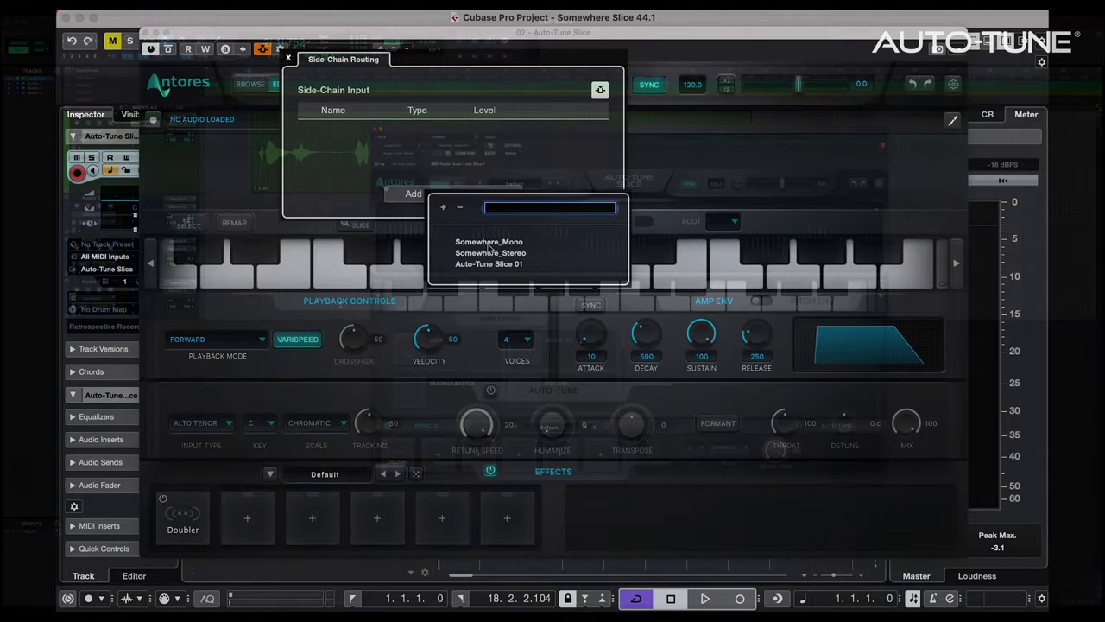
left_click(487, 242)
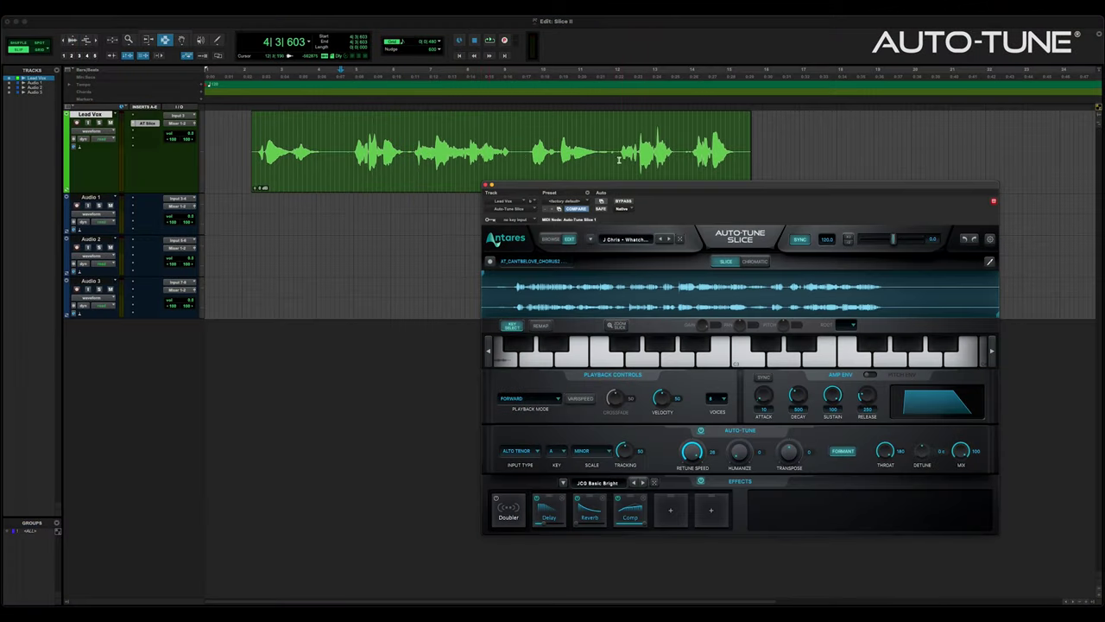
left_click(352, 156)
left_click(489, 260)
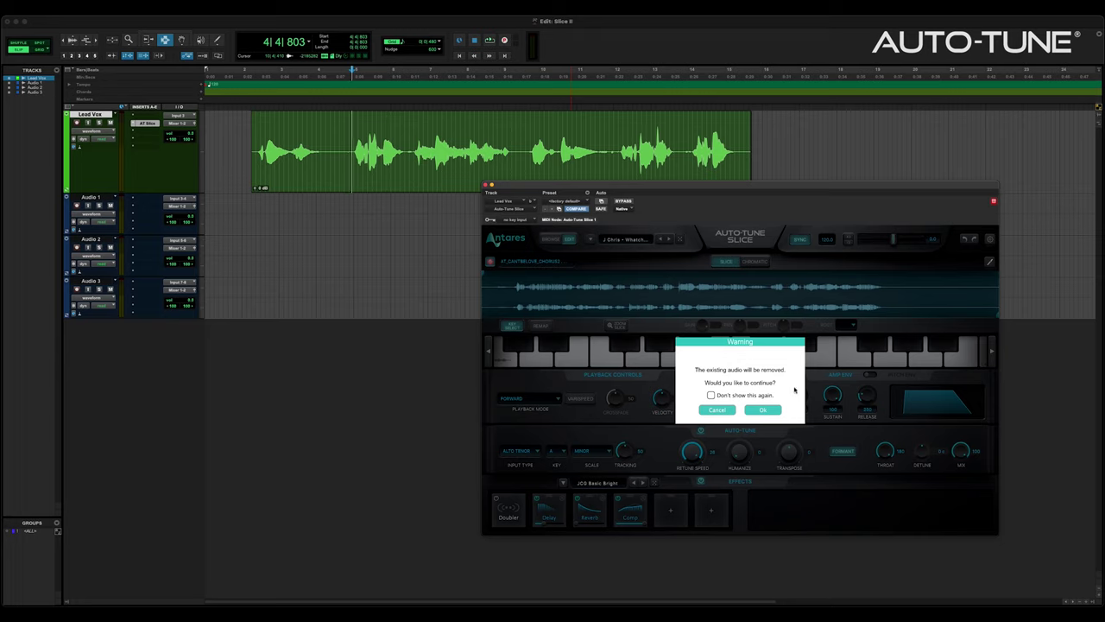
Confirm the warning and record the Lead Vox vocal into the plug-in during playback
left_click(765, 411)
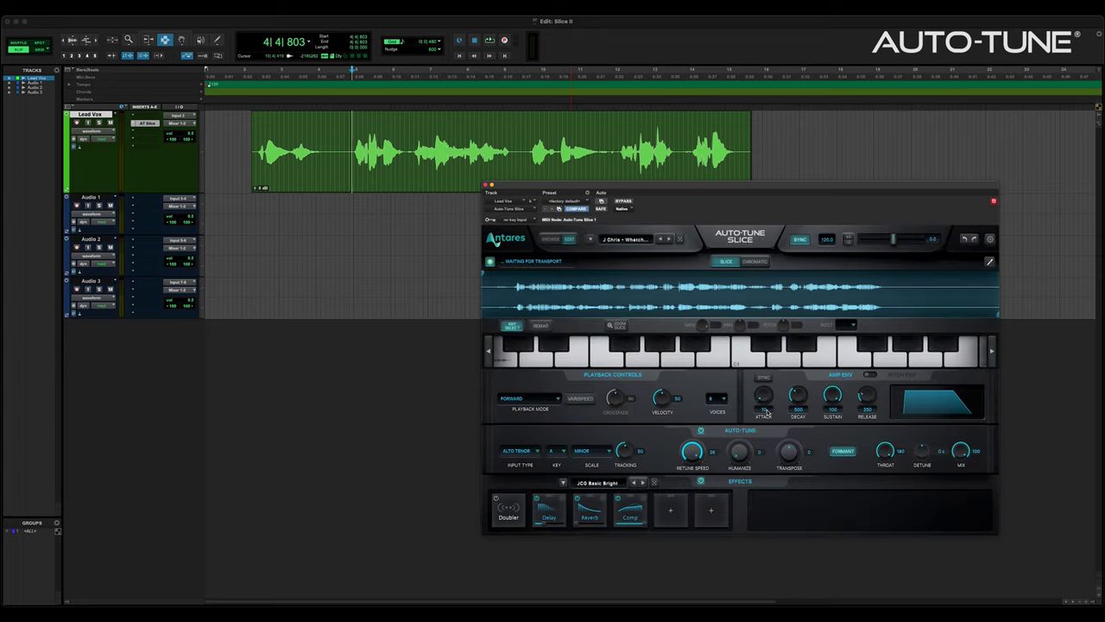
key("space")
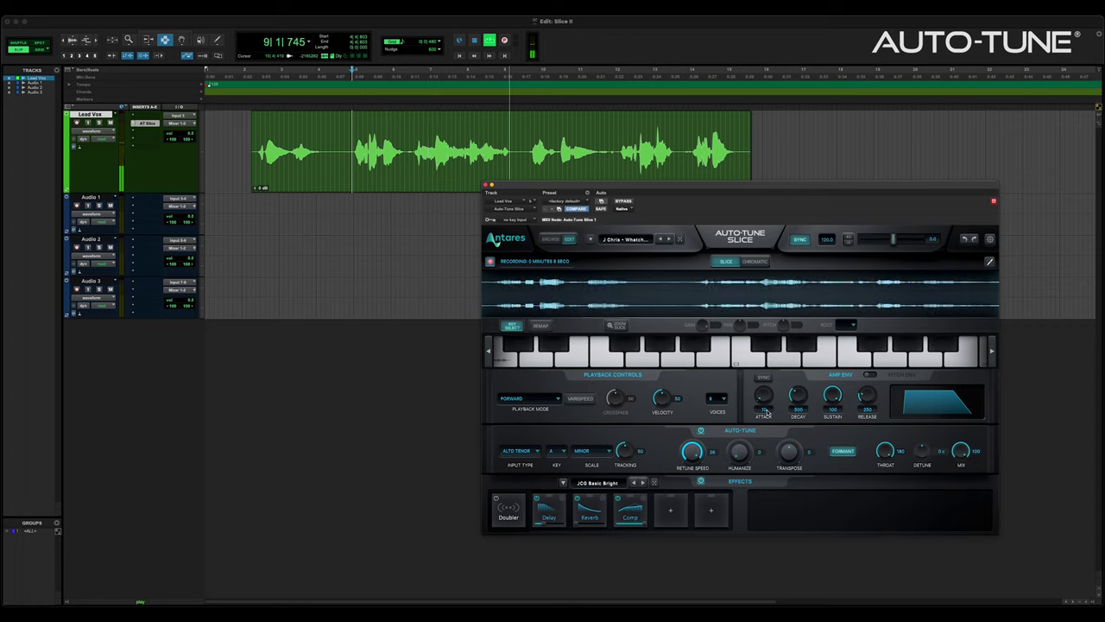
key("space")
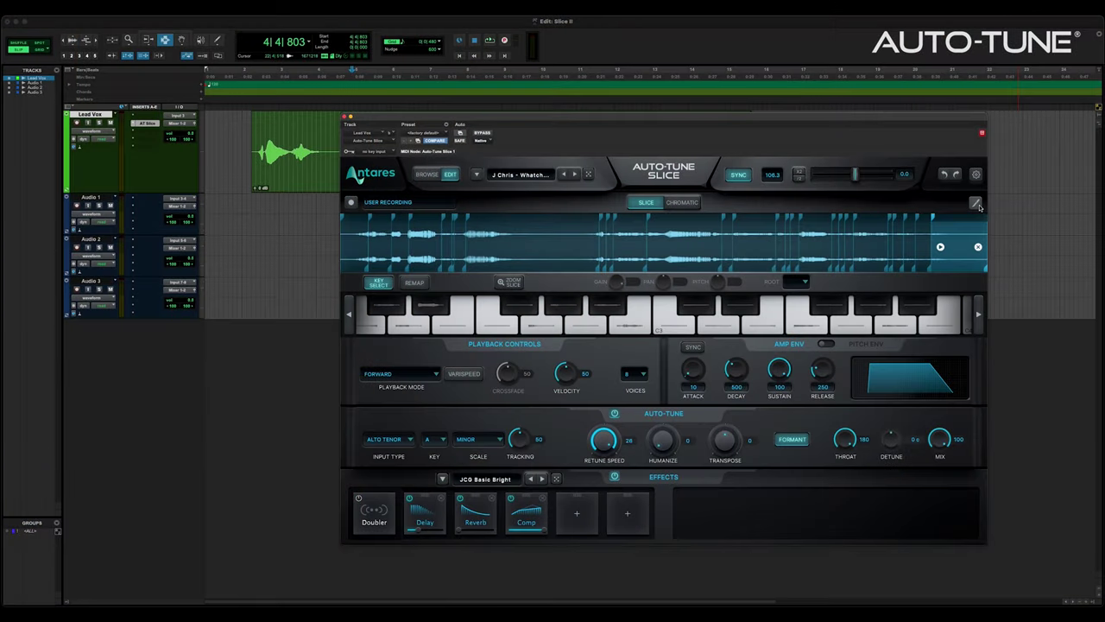
Try a 1/4-triplet slice grid, then return to Transients and adjust the sensitivity
left_click(977, 204)
left_click(814, 206)
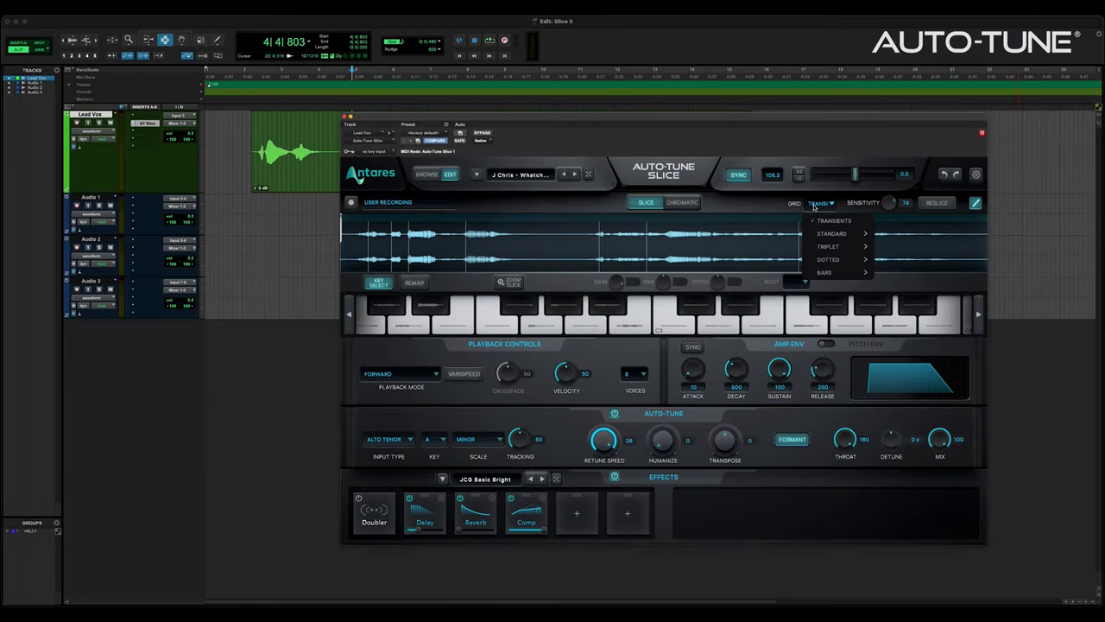
mouse_move(832, 234)
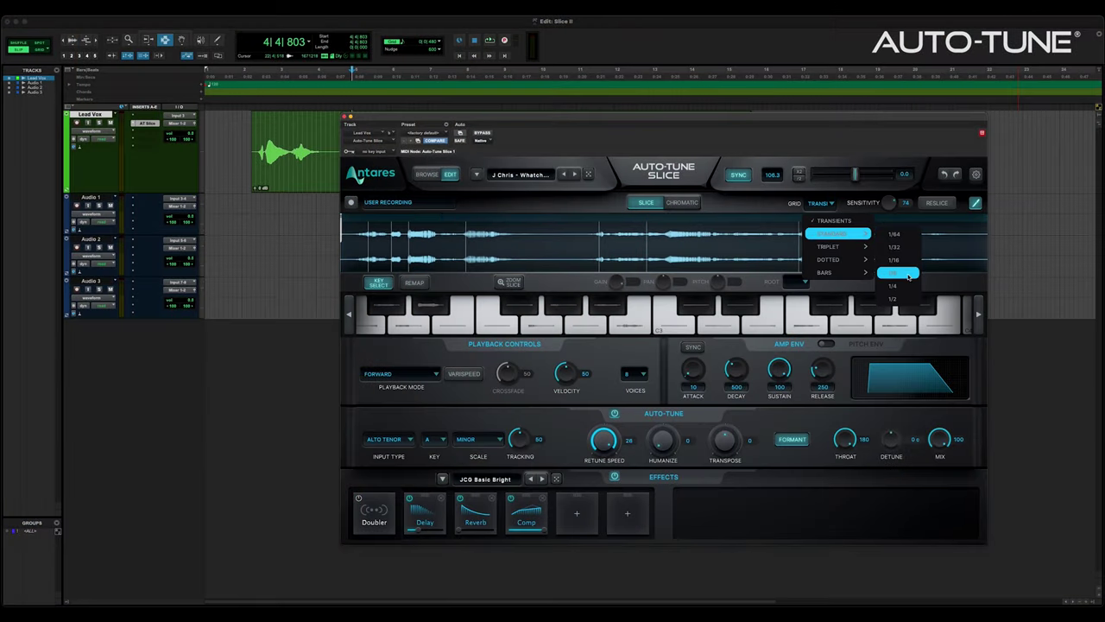
mouse_move(846, 264)
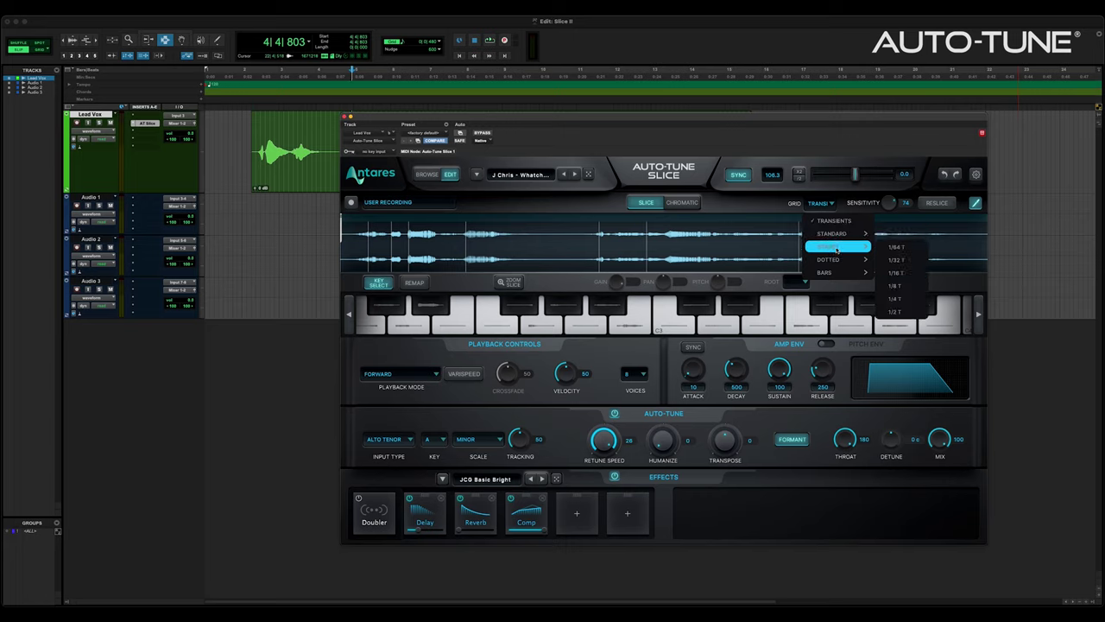
left_click(907, 299)
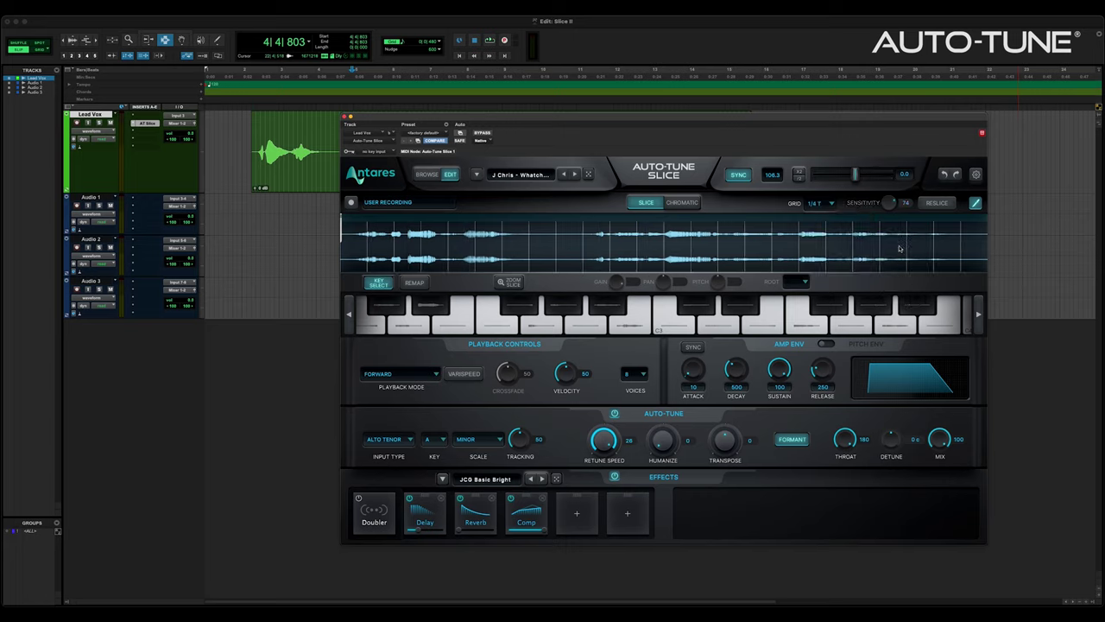
left_click(827, 206)
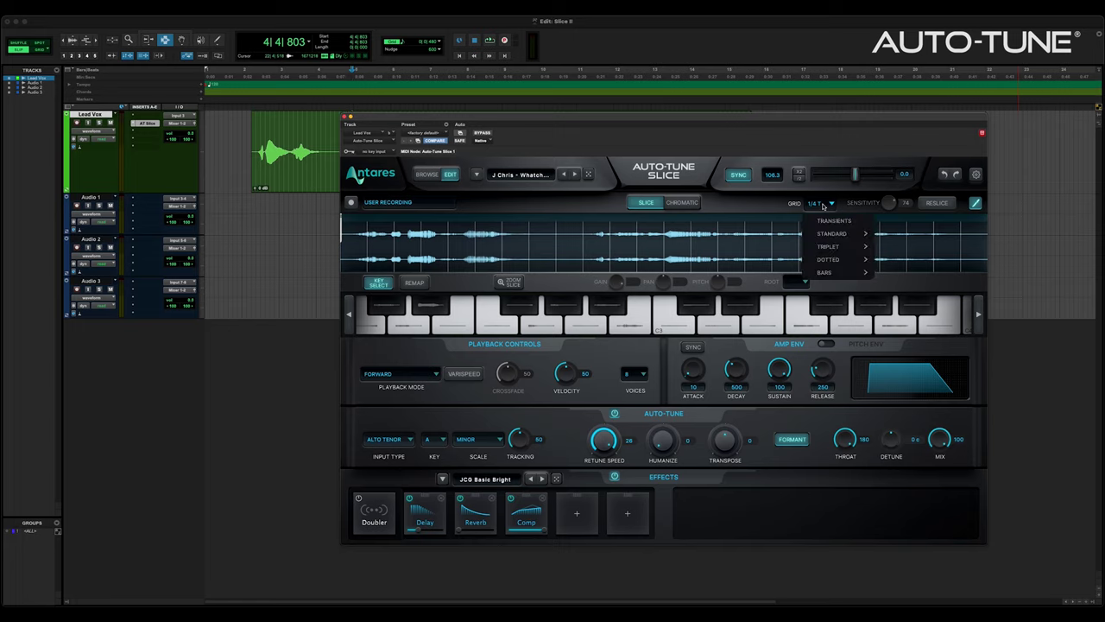
left_click(837, 220)
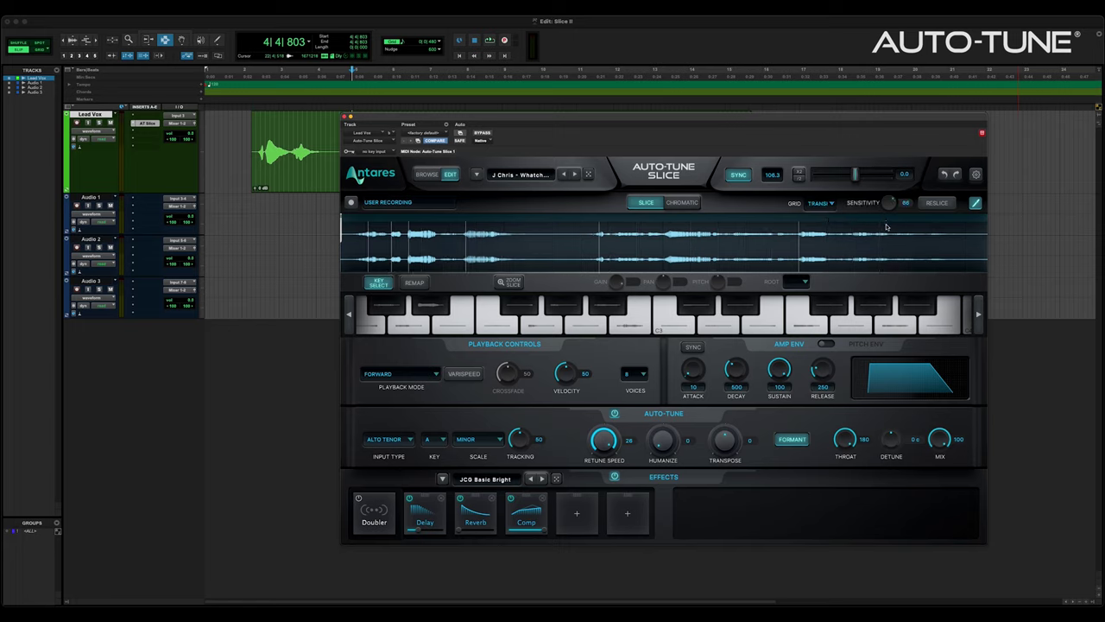
left_click_drag(886, 227, 893, 185)
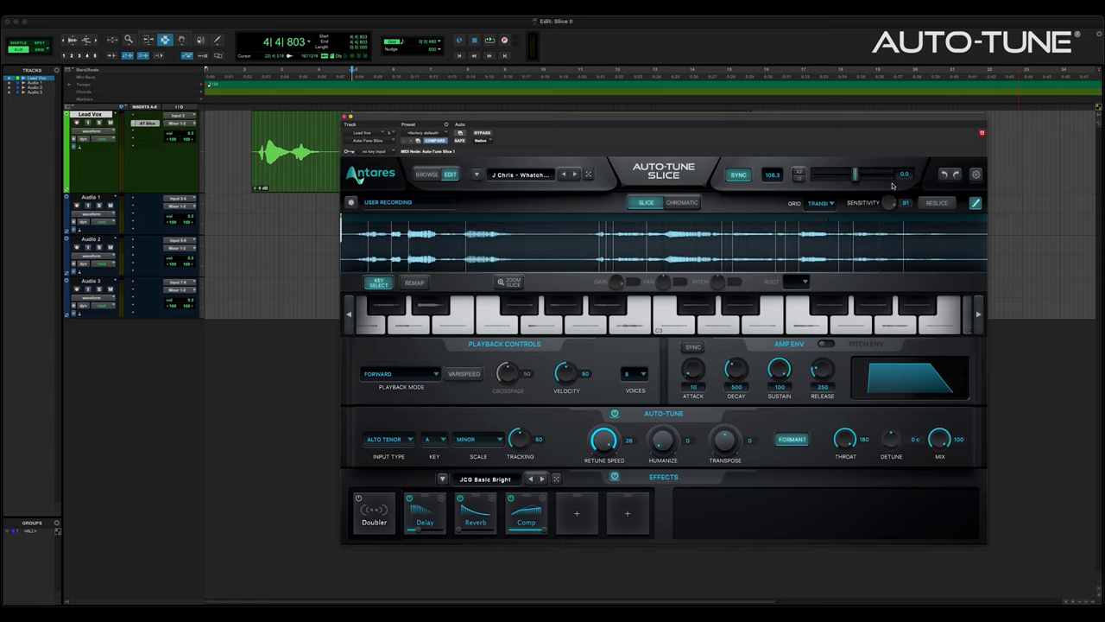
Set the slice grid to Standard 1/4 and reslice the vocal
left_click(813, 205)
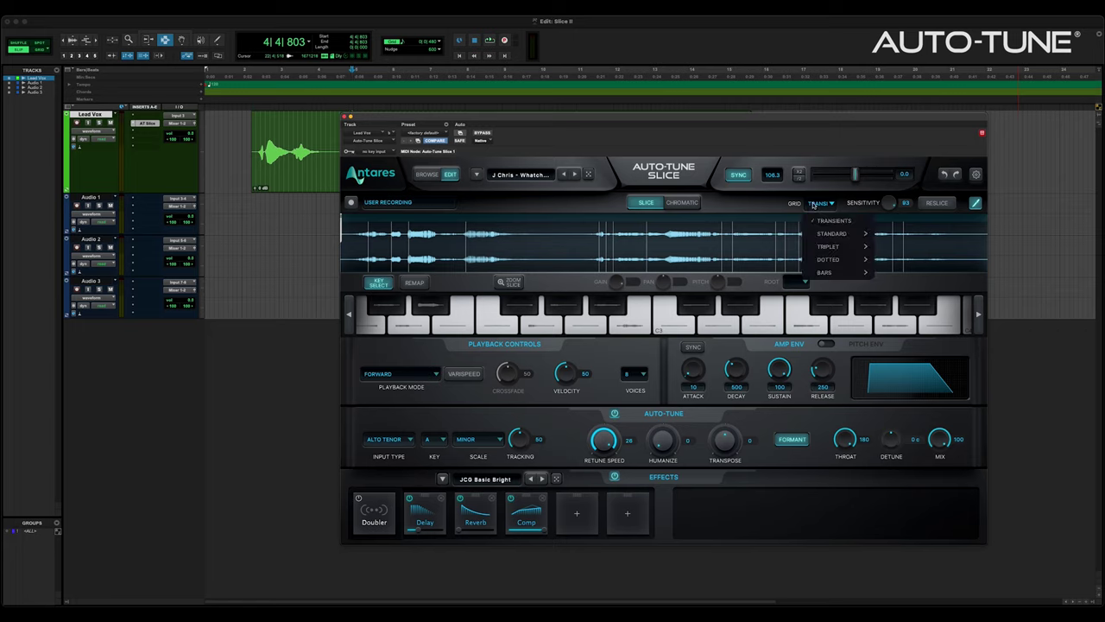
mouse_move(831, 233)
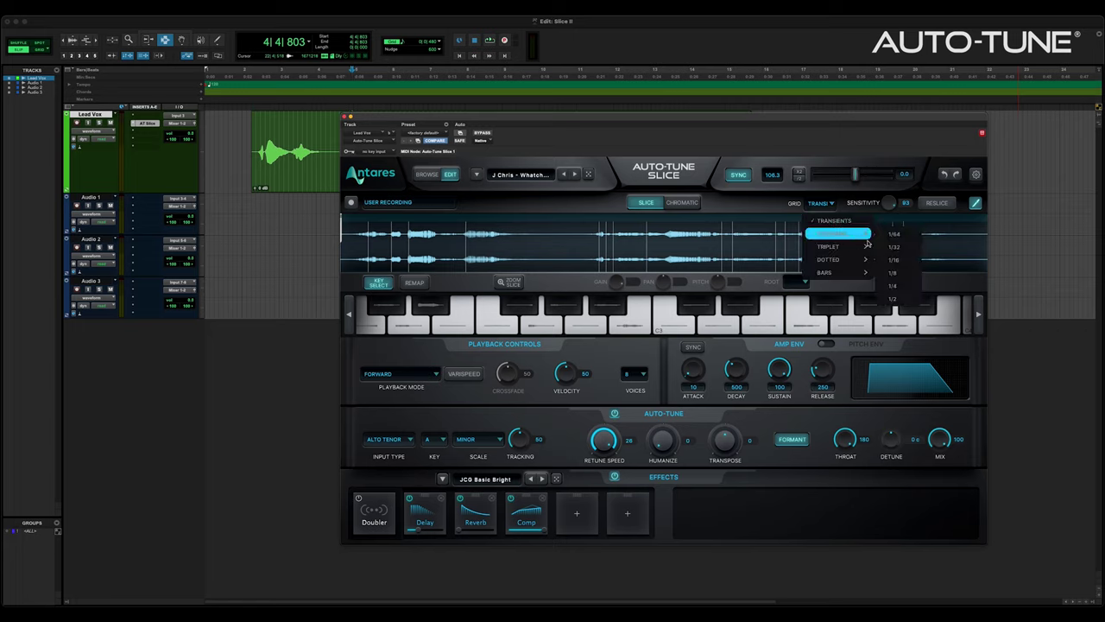
left_click(913, 288)
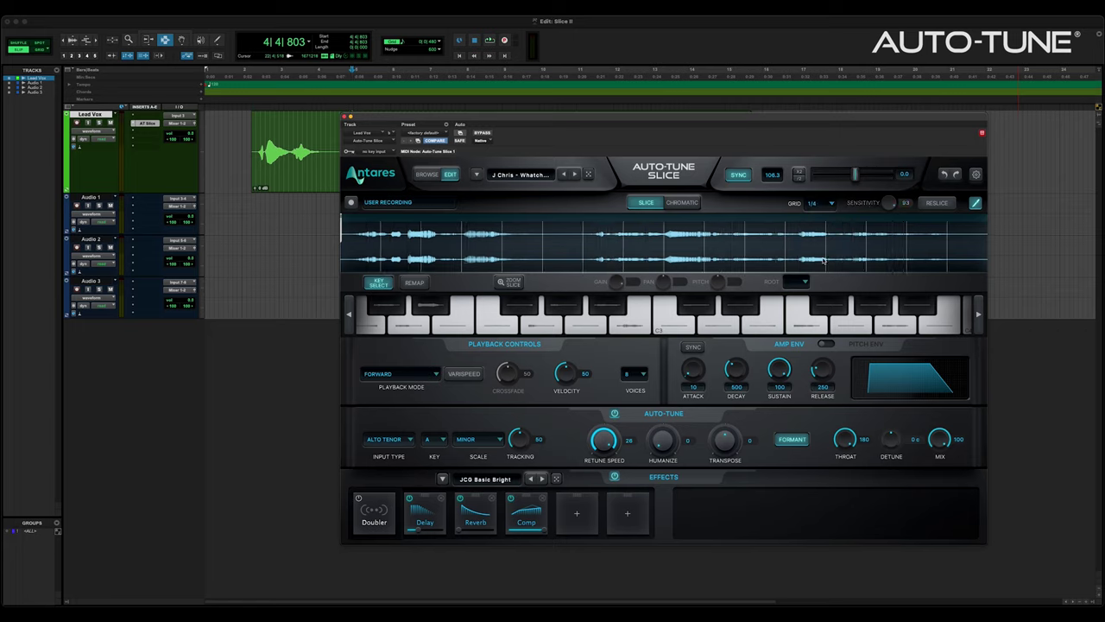
left_click(942, 205)
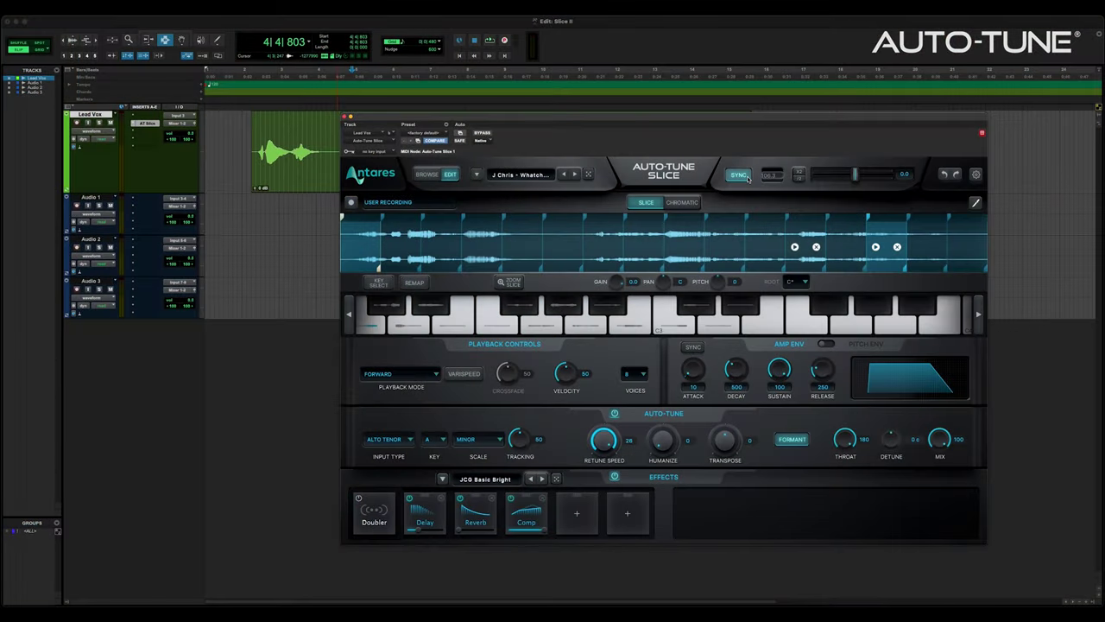
Enable slice SYNC and try the x2 and ÷2 tempo buttons
left_click(741, 175)
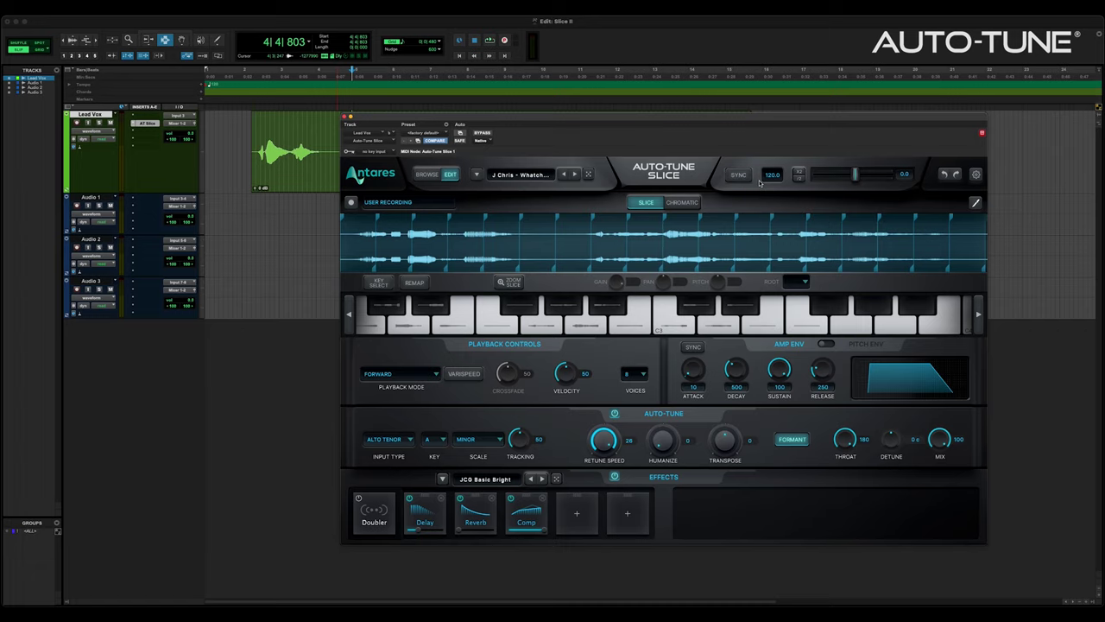
left_click(738, 176)
left_click(800, 174)
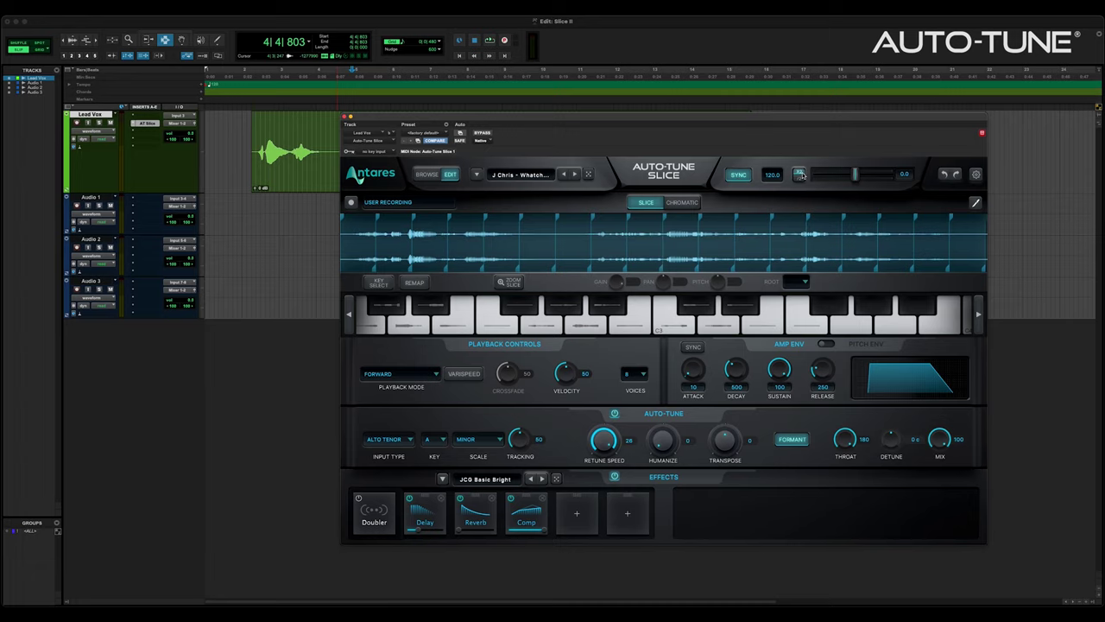
left_click(800, 179)
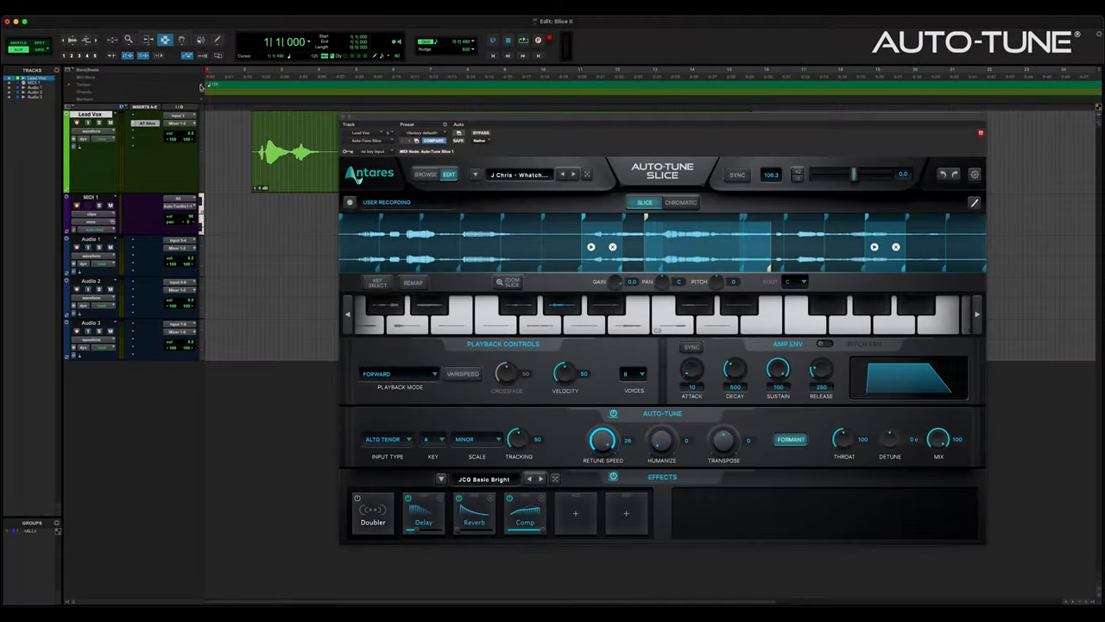
Change the session tempo to 106.3 BPM, then toggle slice SYNC again
left_click(201, 86)
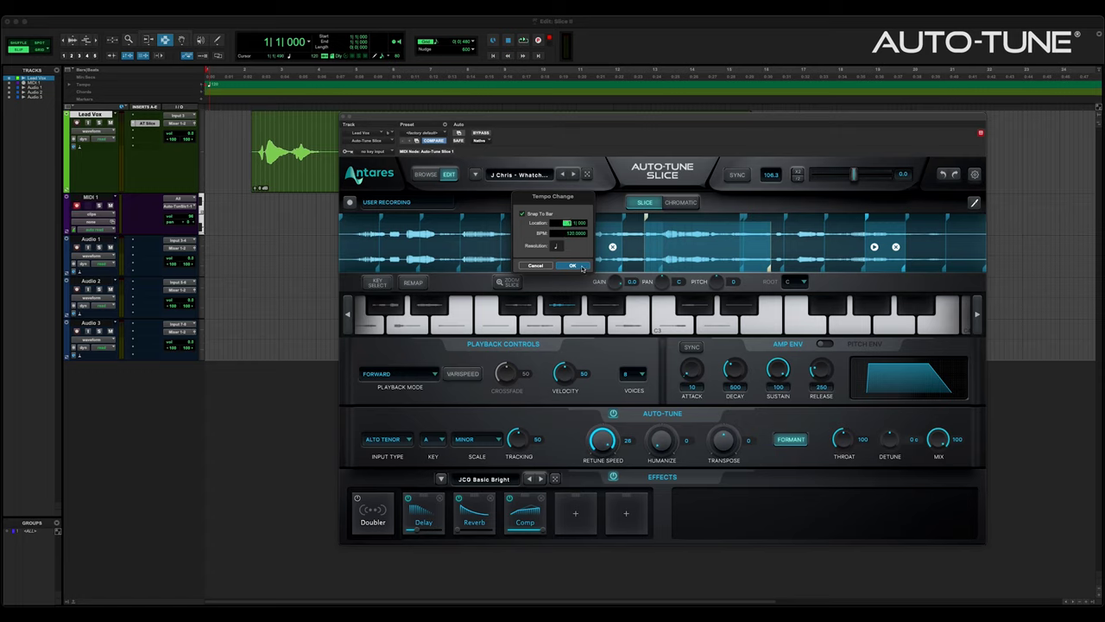
left_click(582, 265)
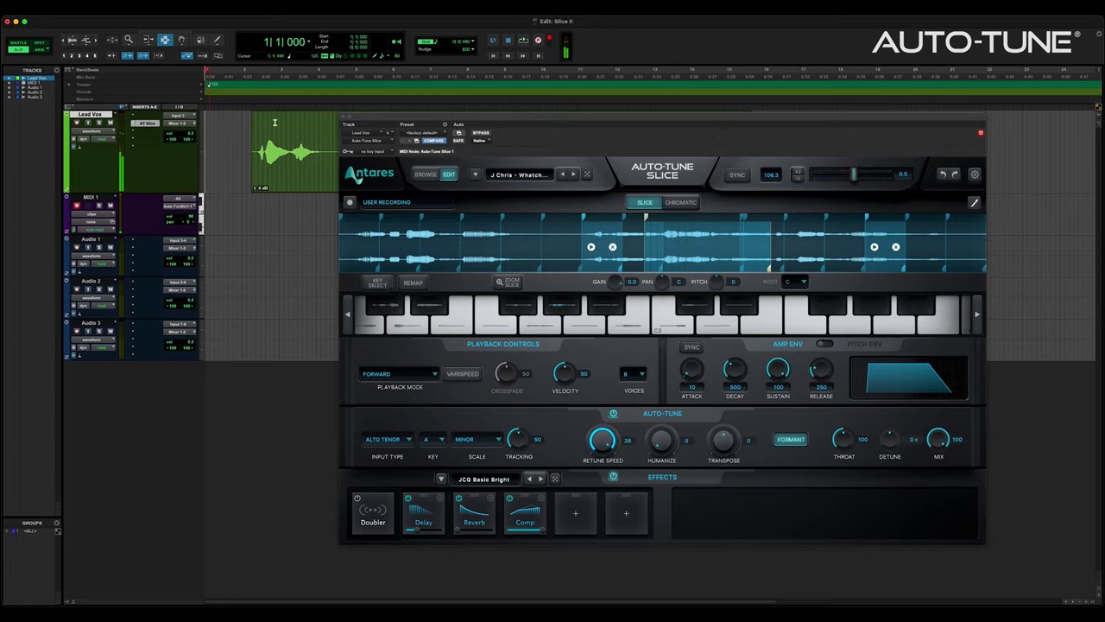
double_click(204, 86)
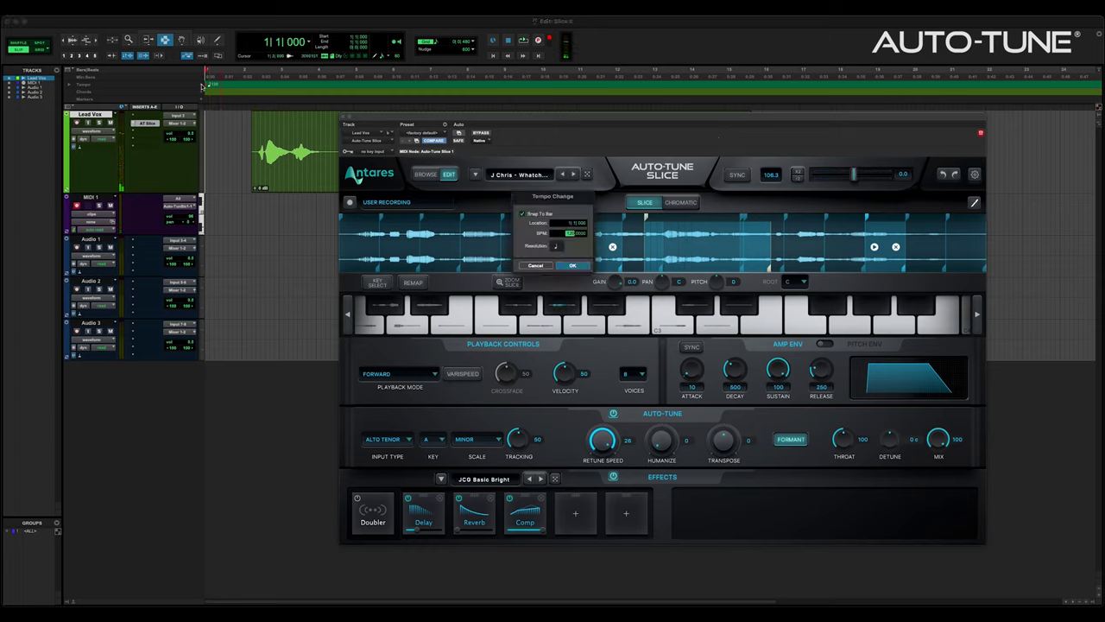
key("Return")
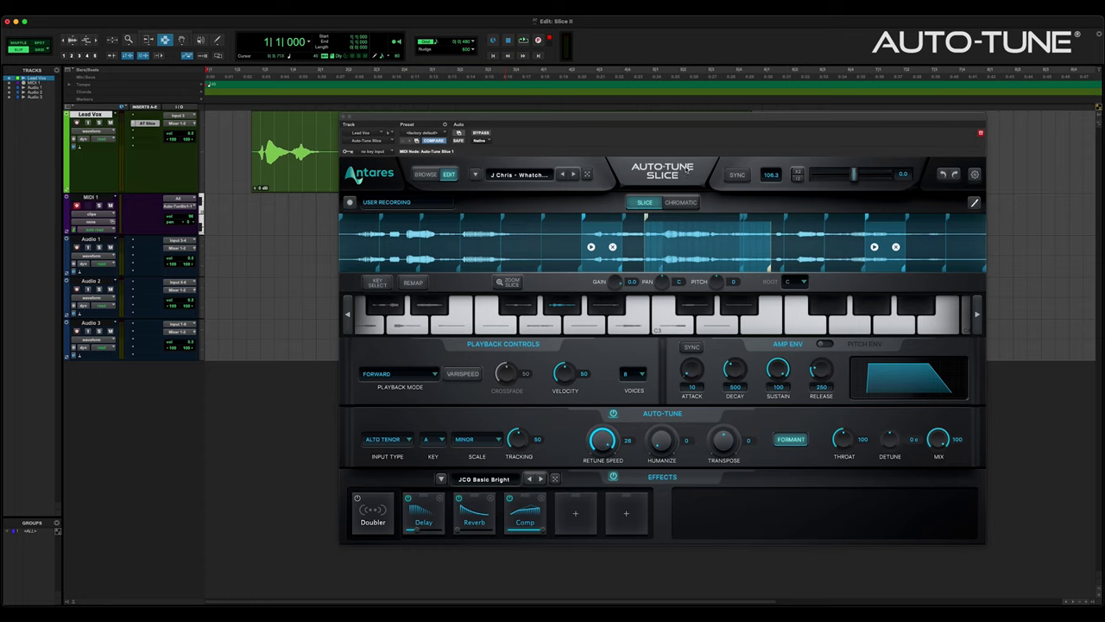
left_click(744, 175)
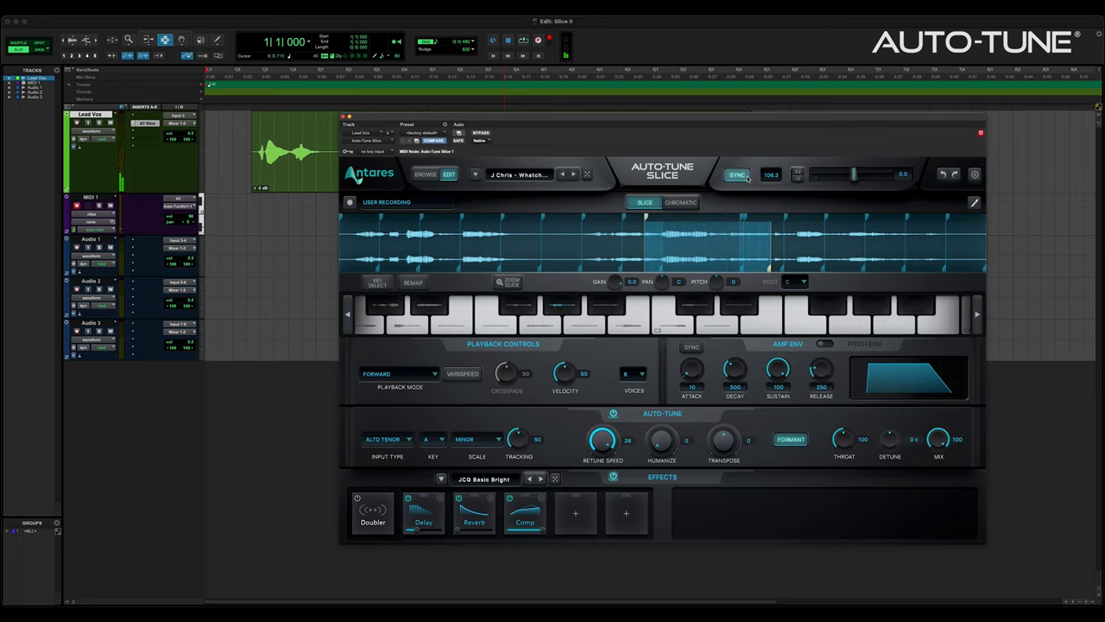
left_click(745, 178)
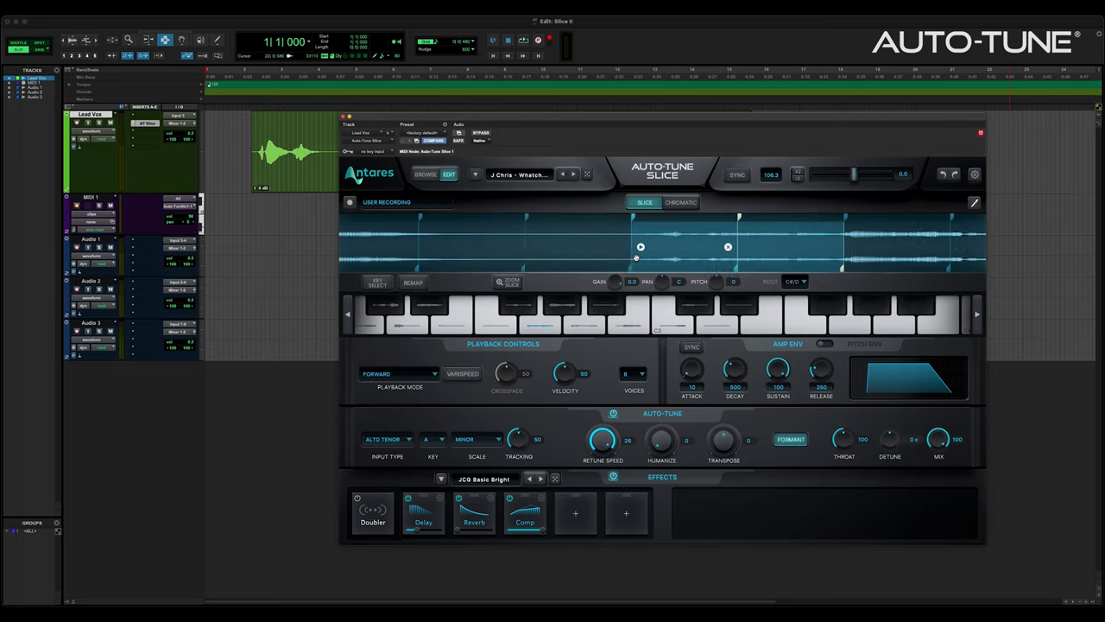
With Zoom Slice on, drag a slice's start marker later, then turn Zoom Slice off
left_click(509, 282)
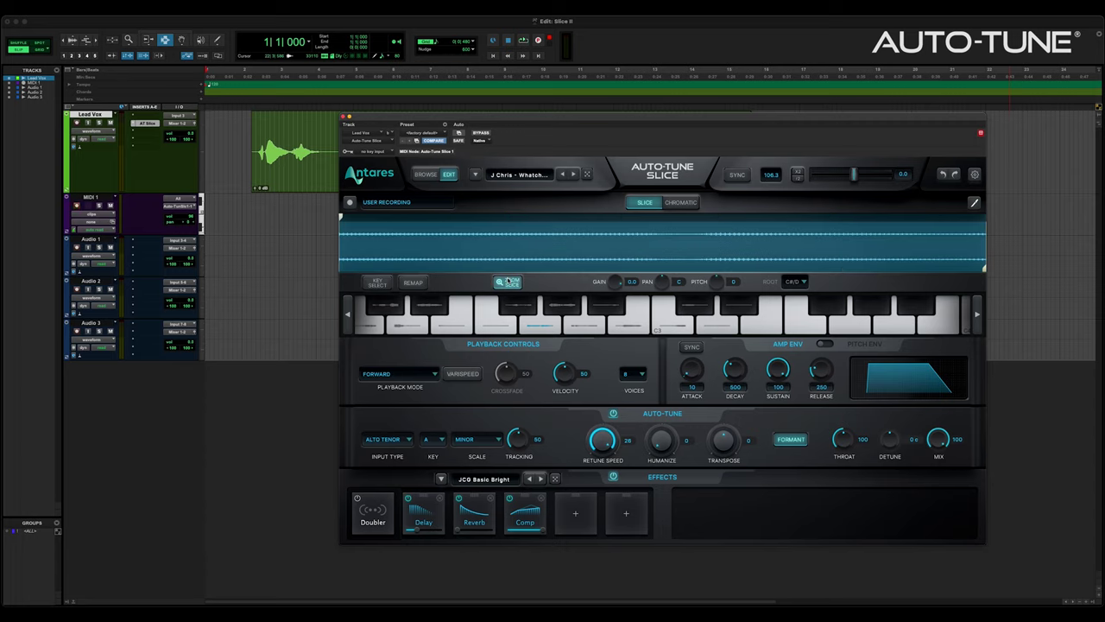
mouse_move(642, 258)
mouse_move(344, 235)
left_mouse_down()
mouse_move(634, 235)
mouse_move(342, 235)
left_mouse_up()
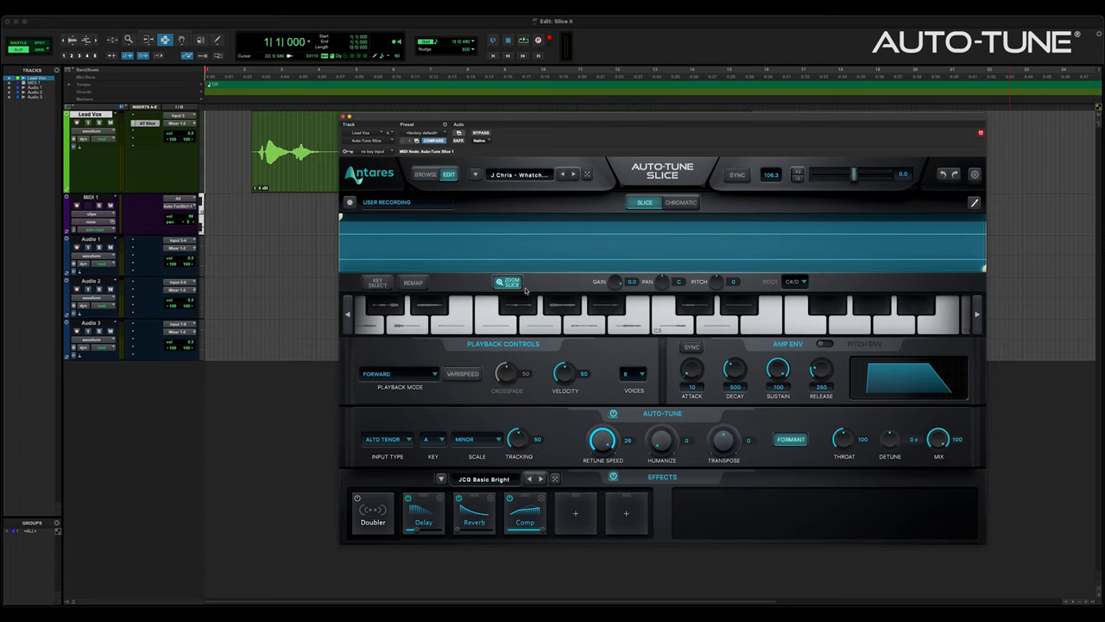
left_click(508, 281)
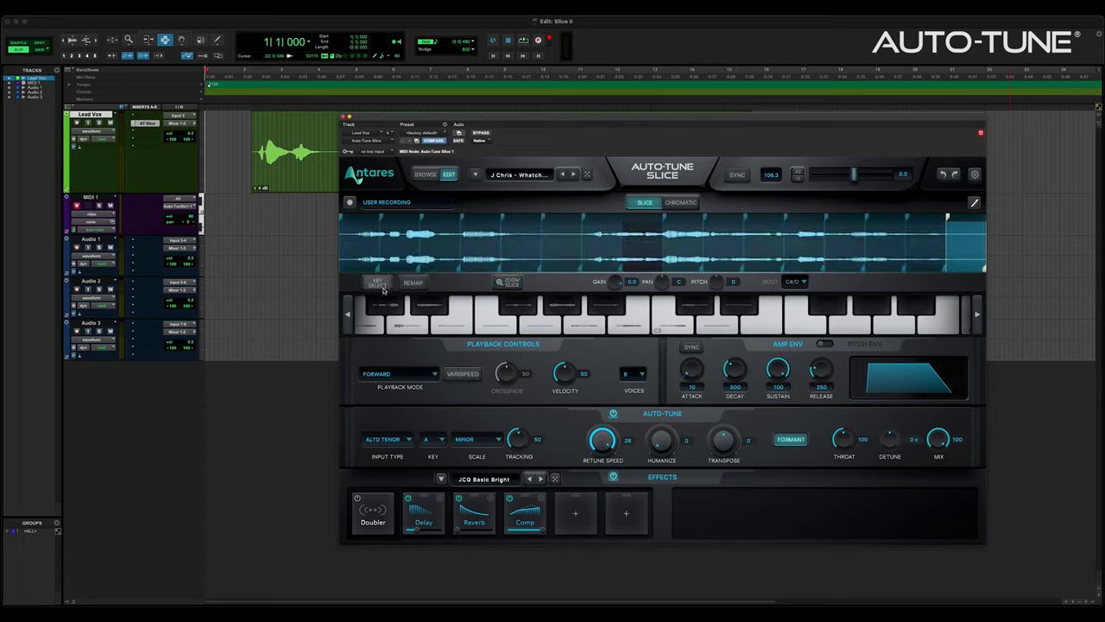
left_click(379, 285)
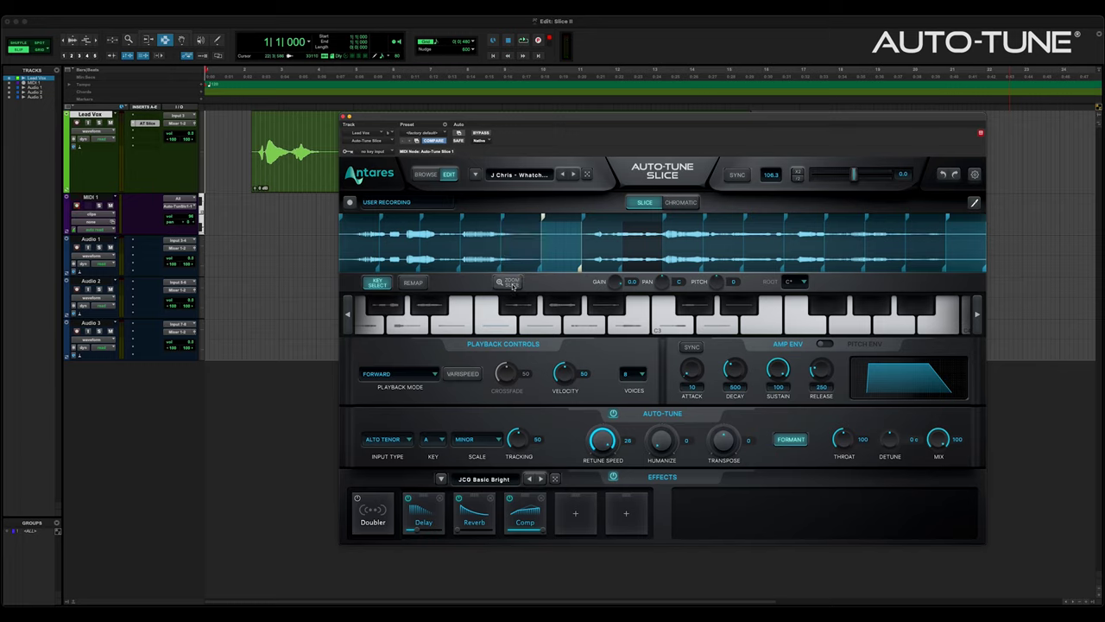
left_click(511, 282)
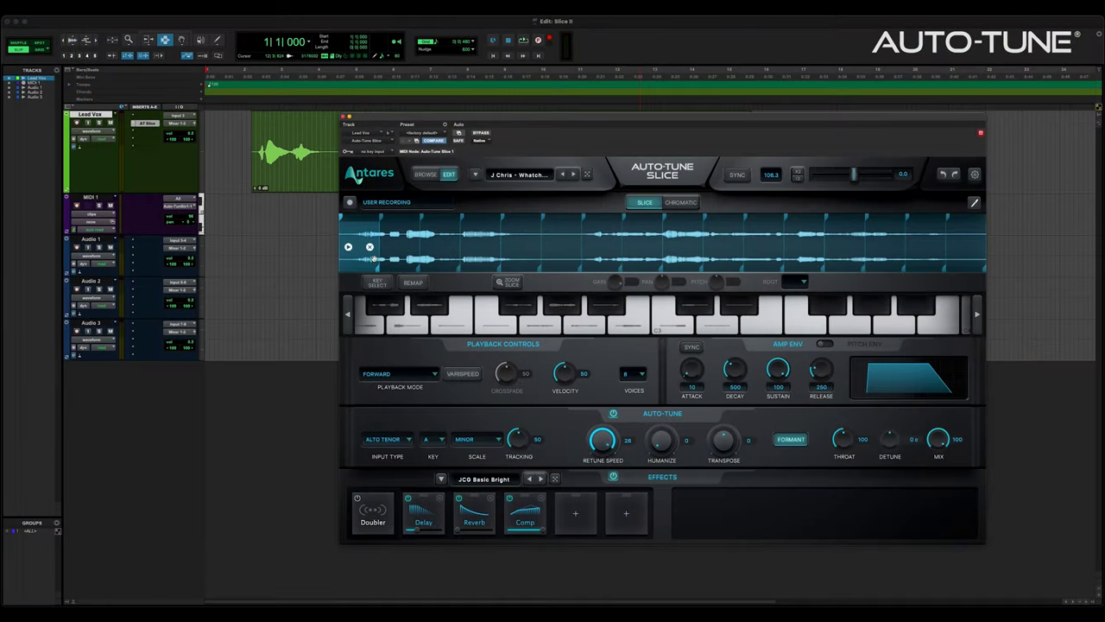
mouse_move(797, 262)
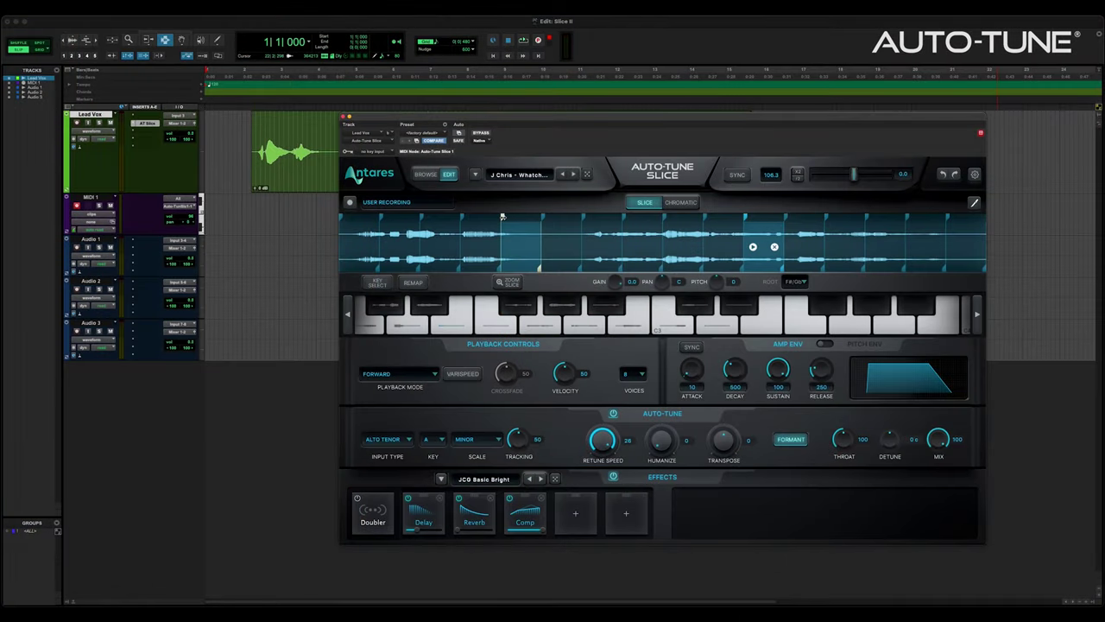
Drag the early slice boundaries so the opening Lead Vox slice runs longer and fits the sung phrase
left_click_drag(514, 217, 502, 216)
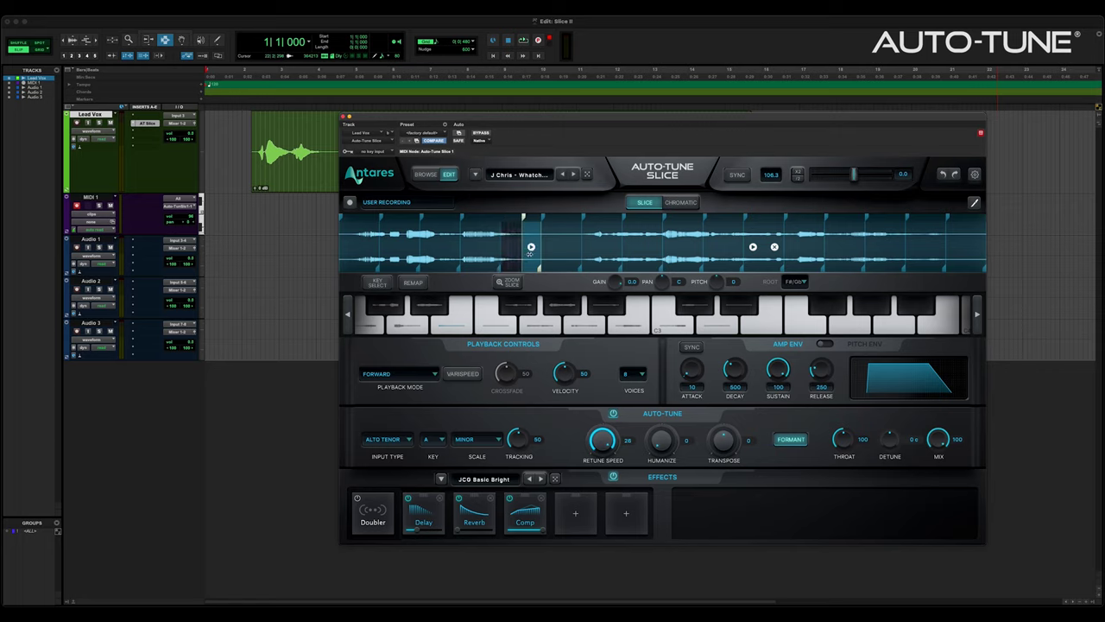
left_click_drag(523, 253, 462, 247)
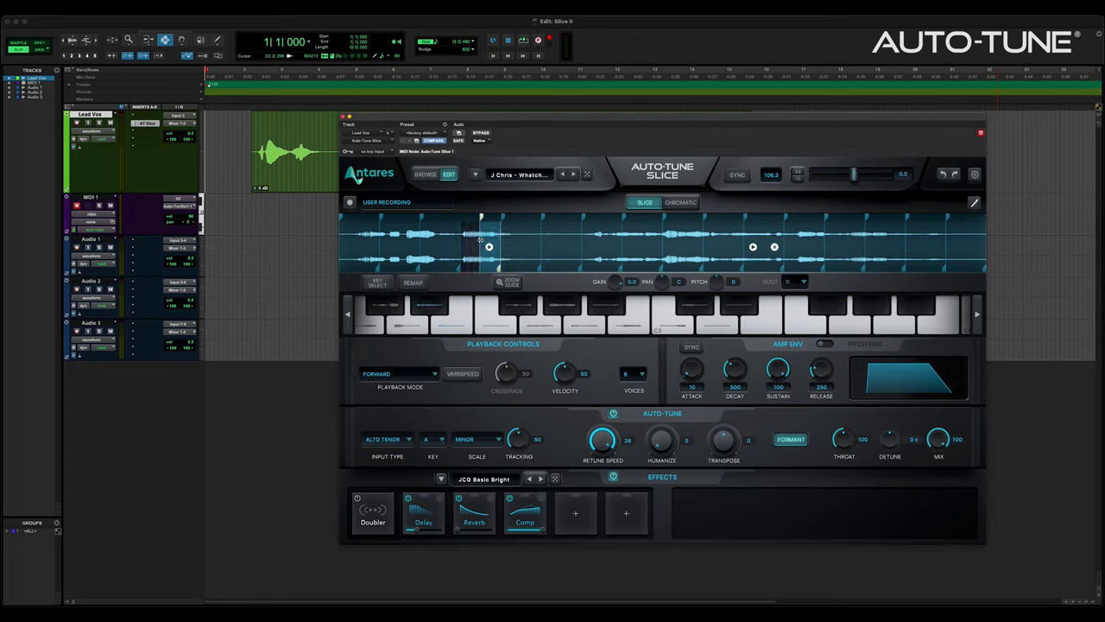
left_click_drag(462, 242, 459, 243)
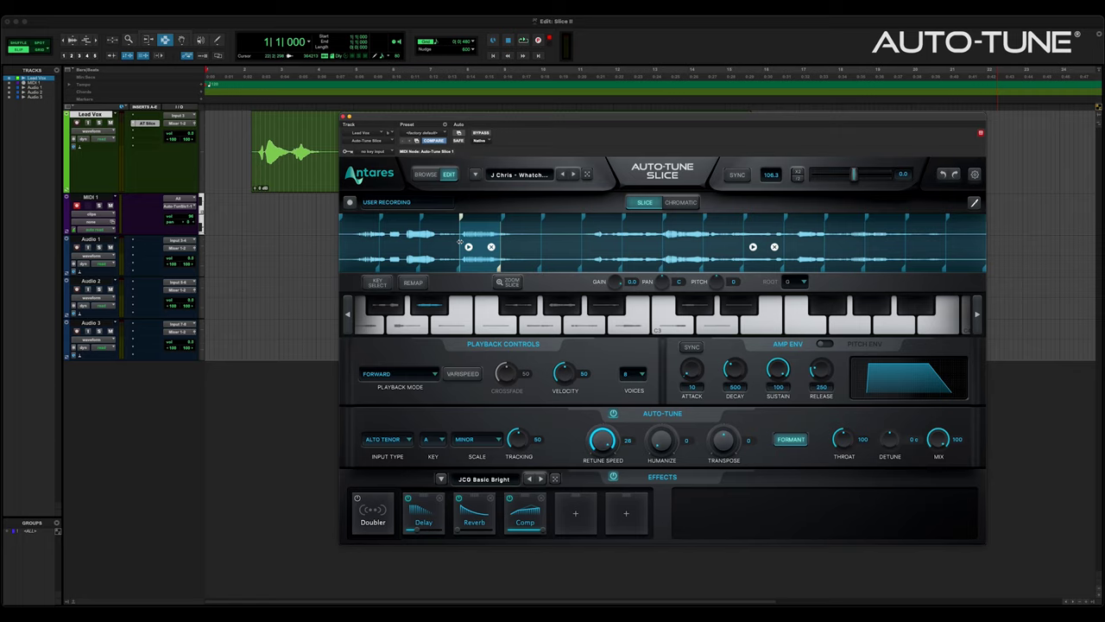
mouse_move(440, 240)
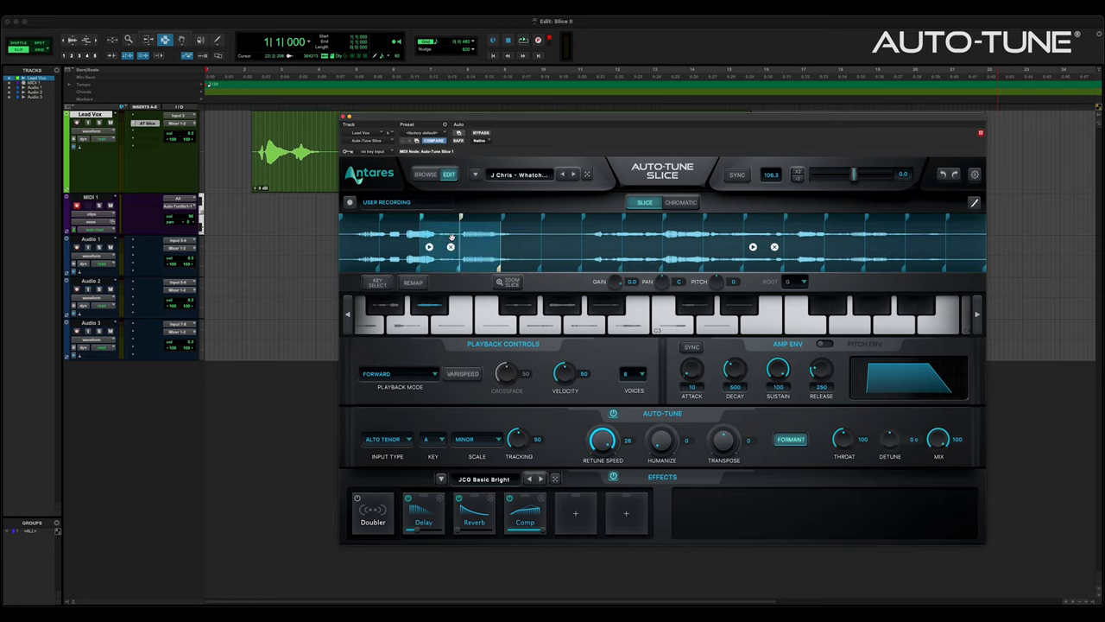
mouse_move(457, 239)
left_mouse_down()
mouse_move(435, 240)
mouse_move(458, 240)
left_mouse_up()
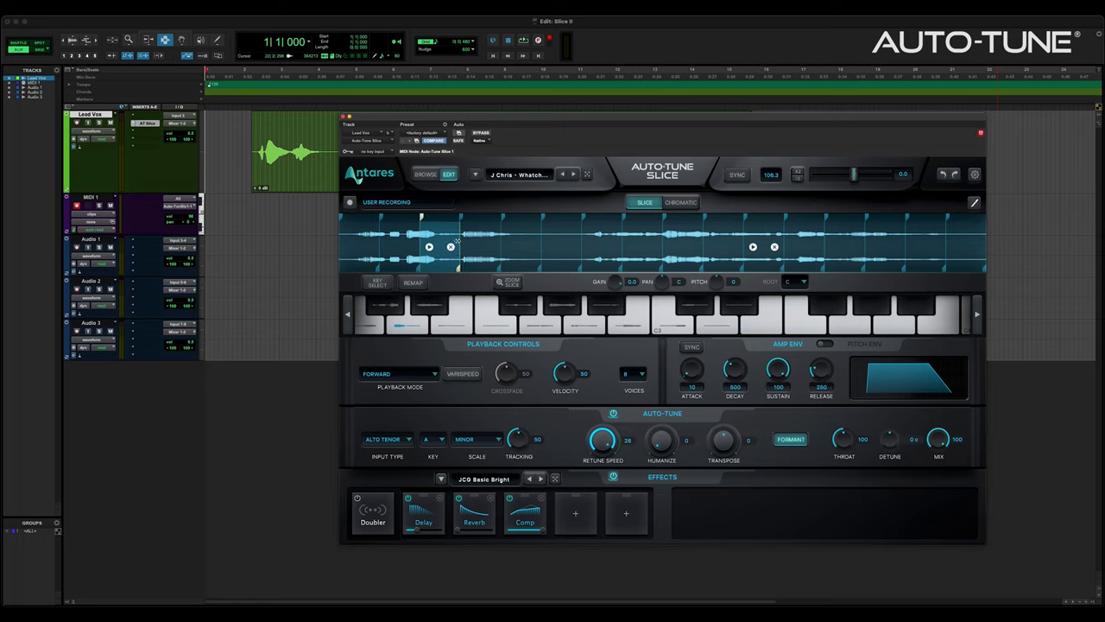
mouse_move(472, 244)
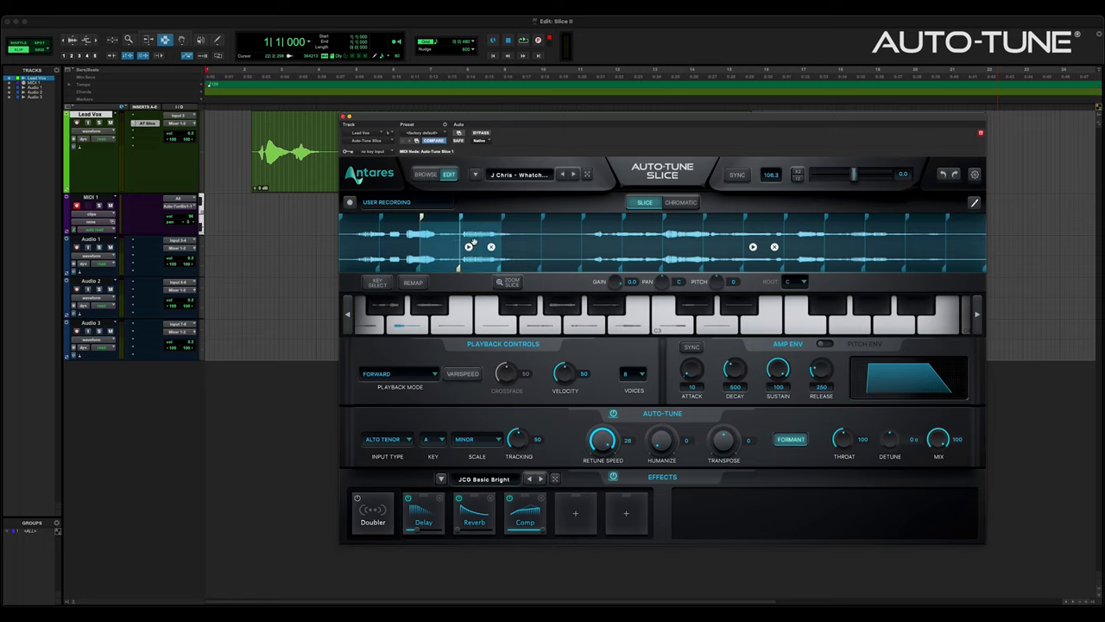
mouse_move(410, 240)
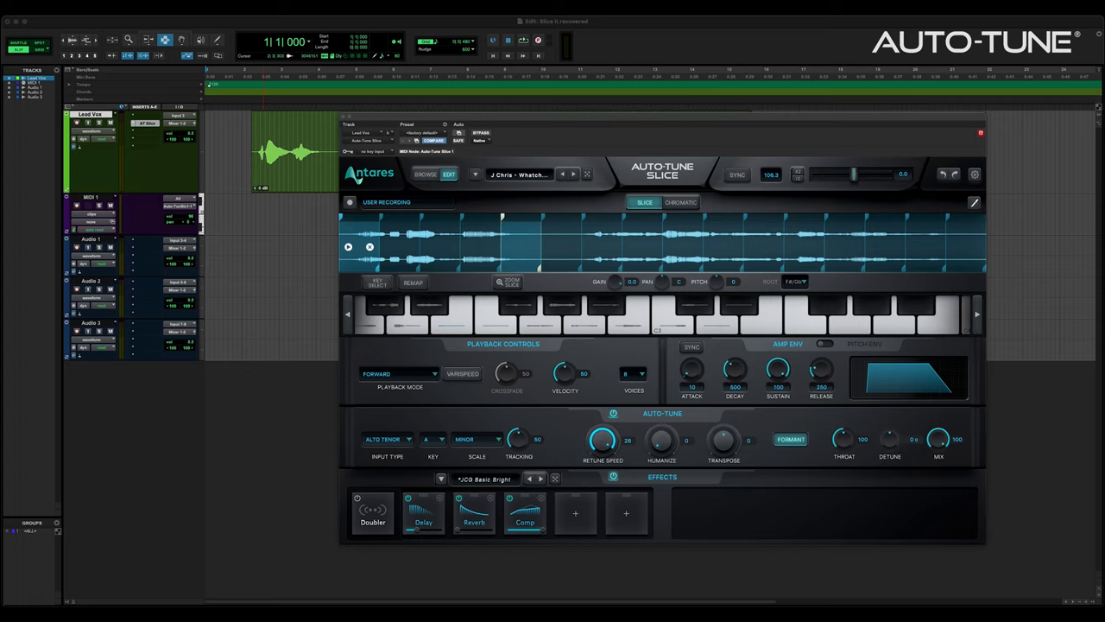
Select ranges of slices, audition a vocal slice from the waveform and its key, then undo the last edit
left_click_drag(771, 225, 588, 227)
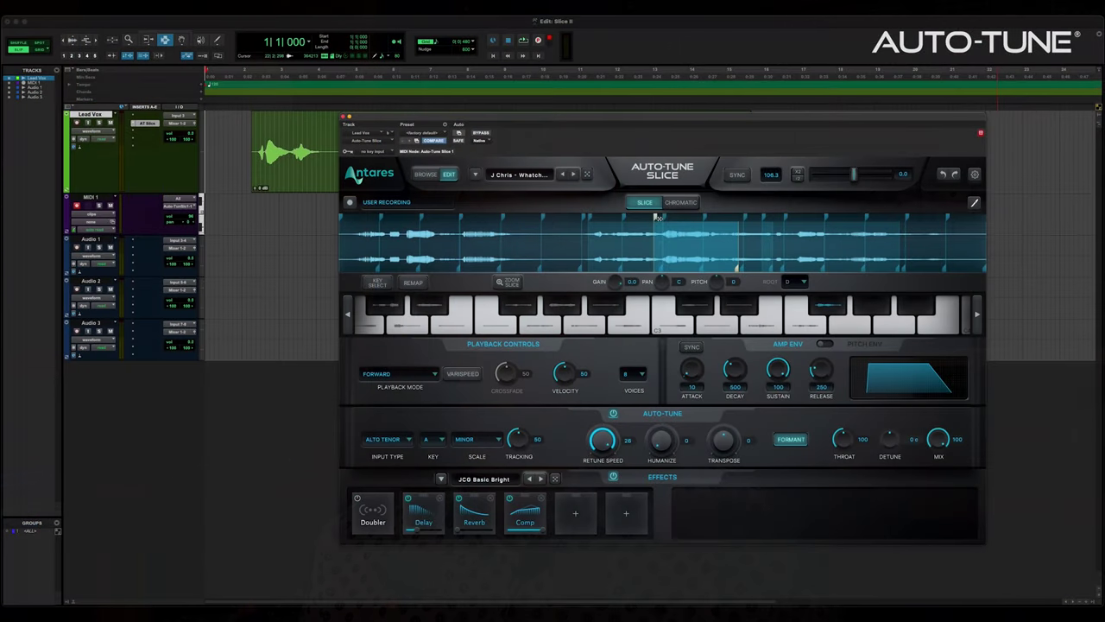
left_click_drag(658, 215, 740, 216)
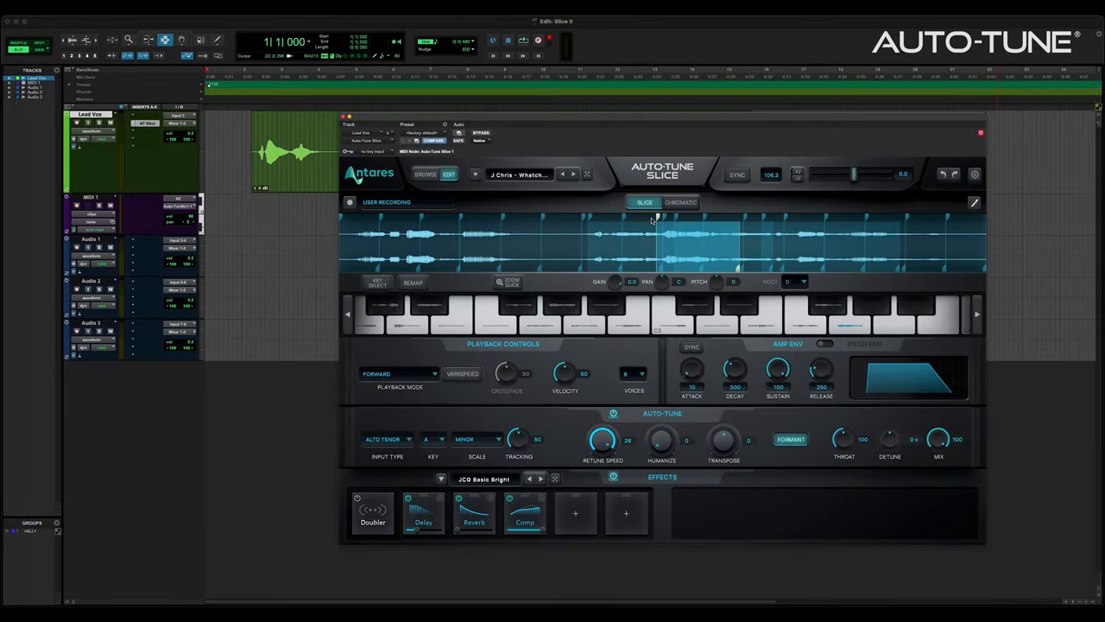
left_click(653, 220)
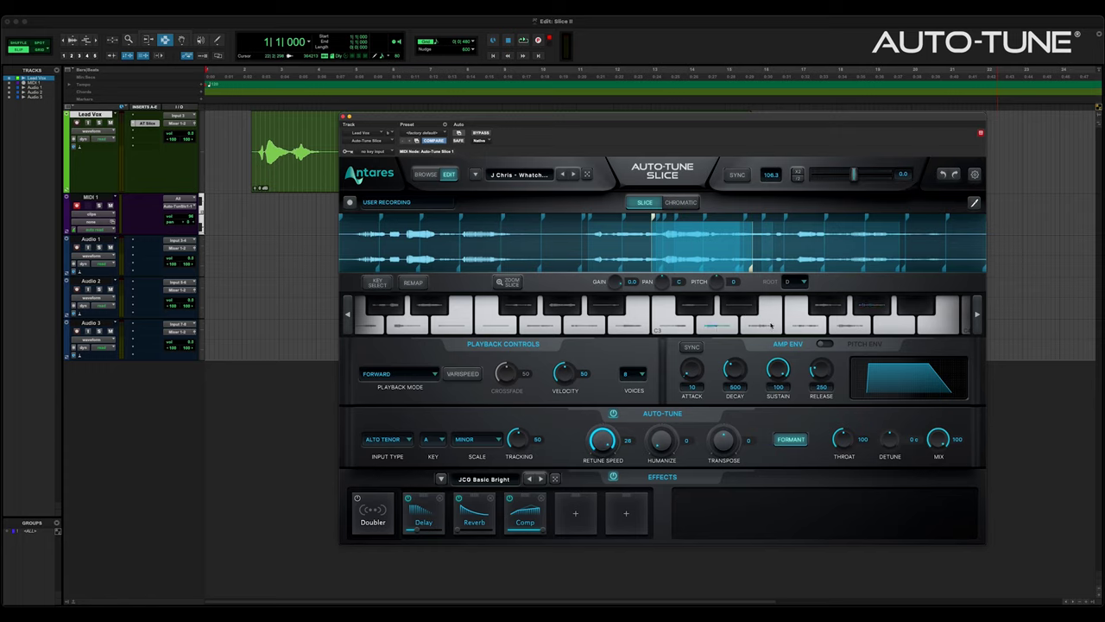
left_click(771, 325)
left_click(943, 174)
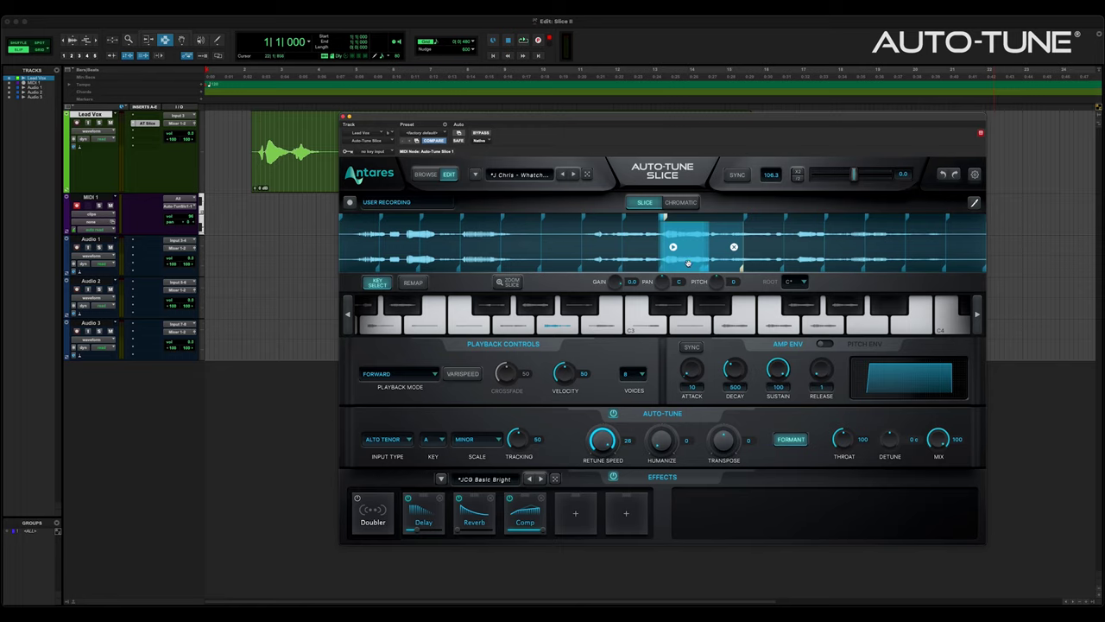
Lower the short slice's pitch to -3, remap it across several white and black keys, then return to Slice mode
left_click(733, 326)
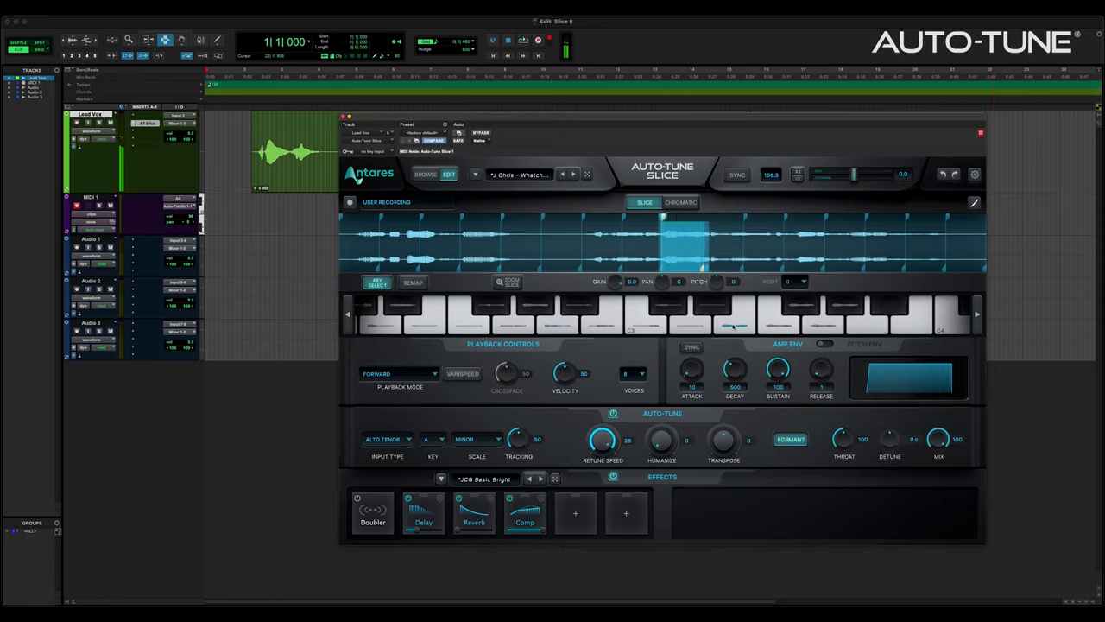
left_click_drag(714, 285, 712, 293)
left_click(773, 325)
left_click(842, 315)
left_click(843, 312)
left_click(736, 327)
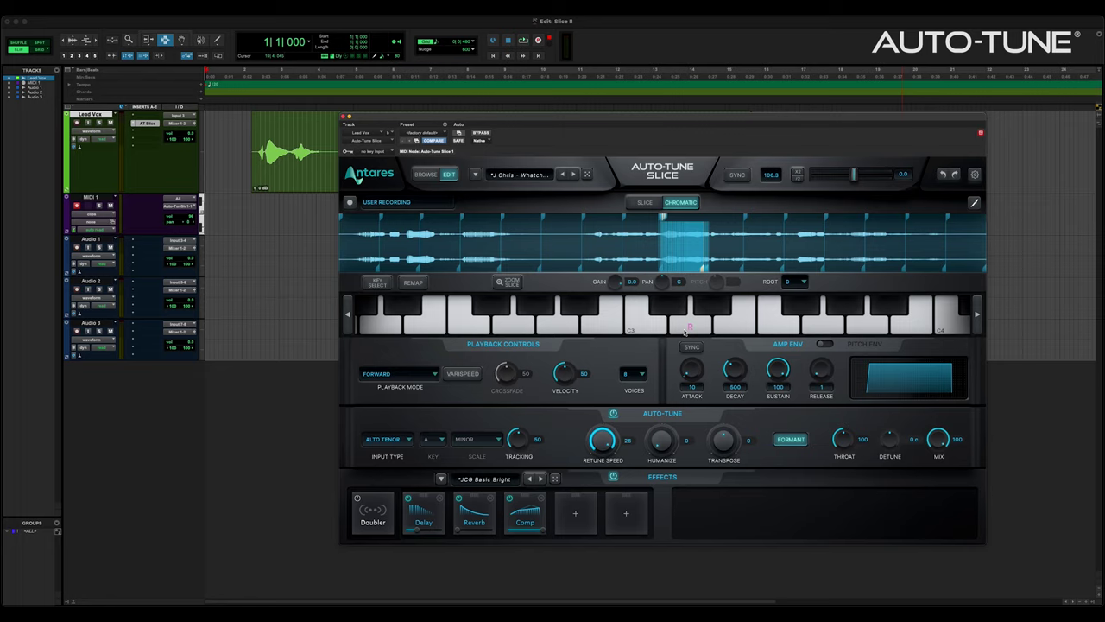
left_click(644, 203)
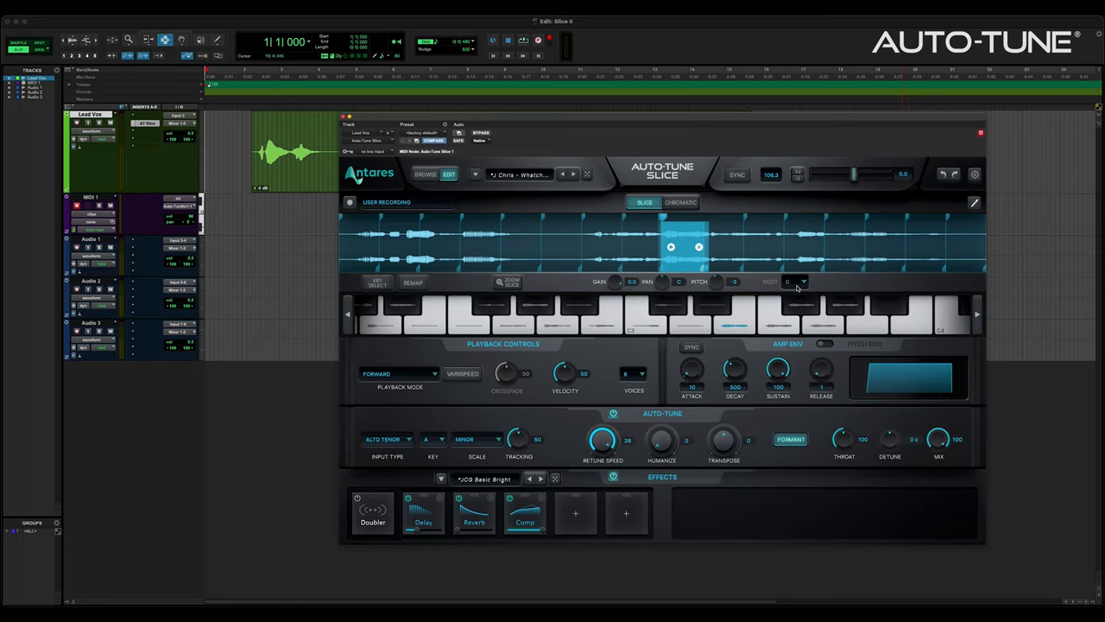
Change the slice's root note to F, then to G
left_click(796, 286)
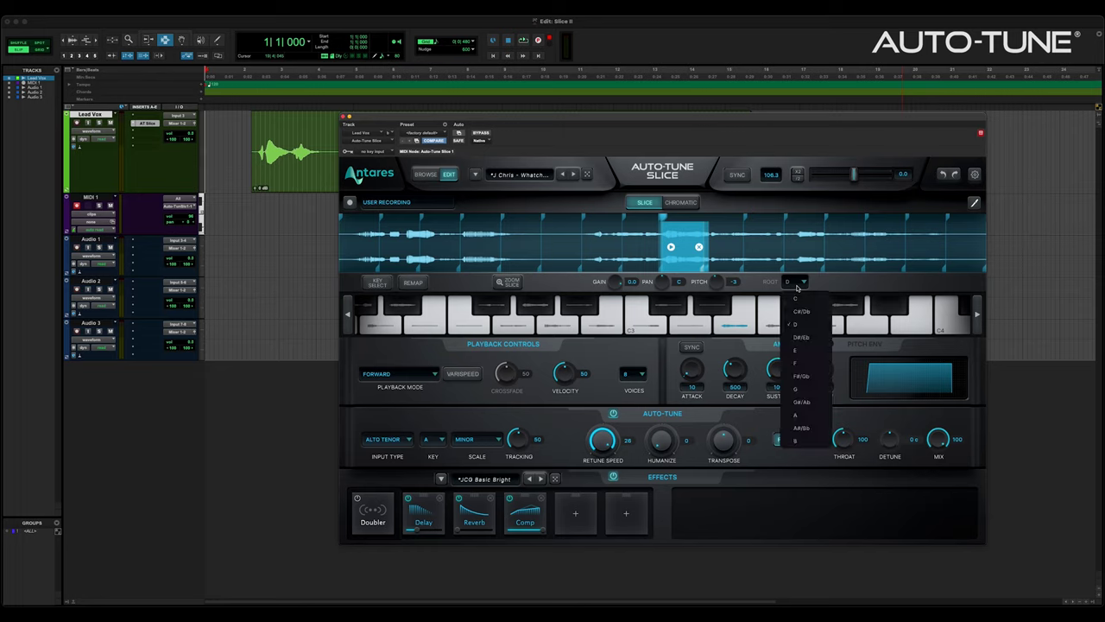
left_click(813, 363)
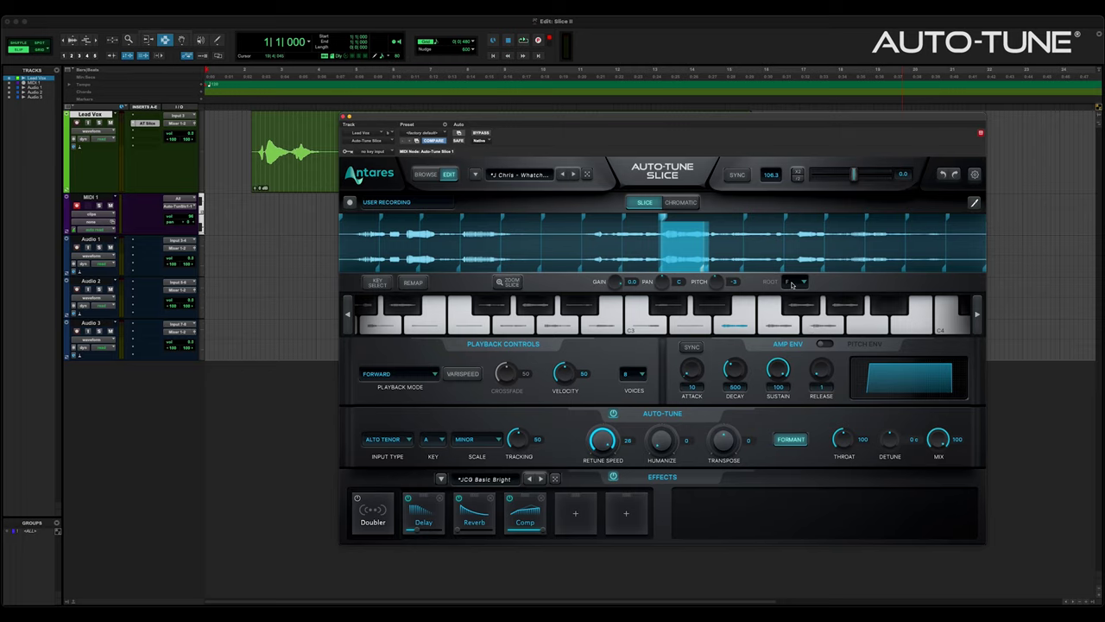
left_click(796, 283)
left_click(815, 390)
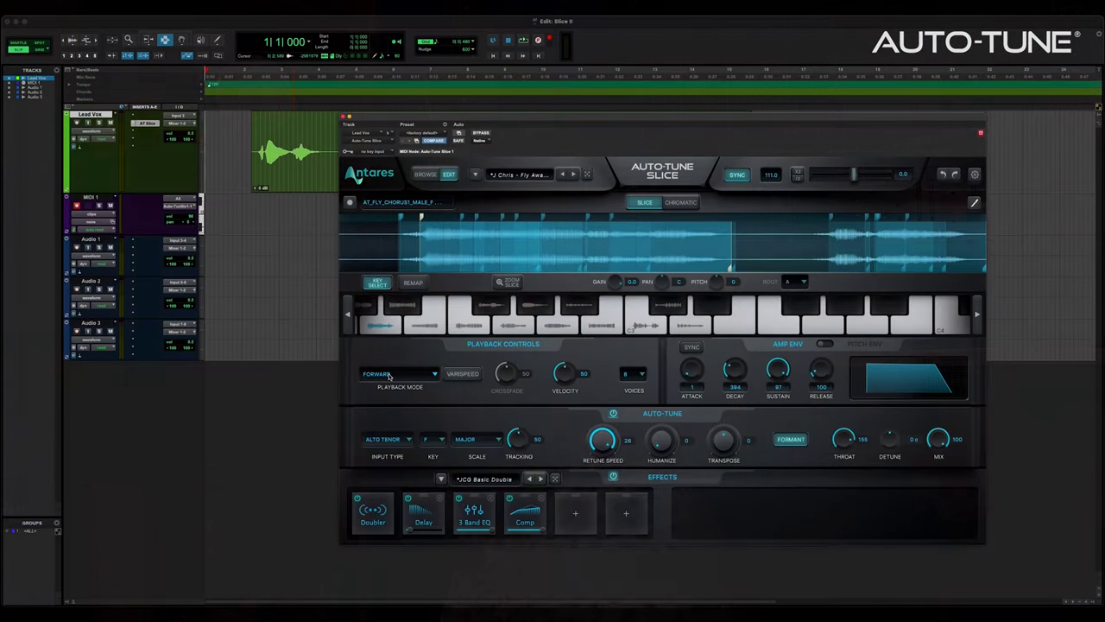
left_click(388, 374)
Try Forward, Reverse, Forward Past End Point, Reverse Past Start Point and One Shot Forward playback, shortening the decay
left_click(421, 392)
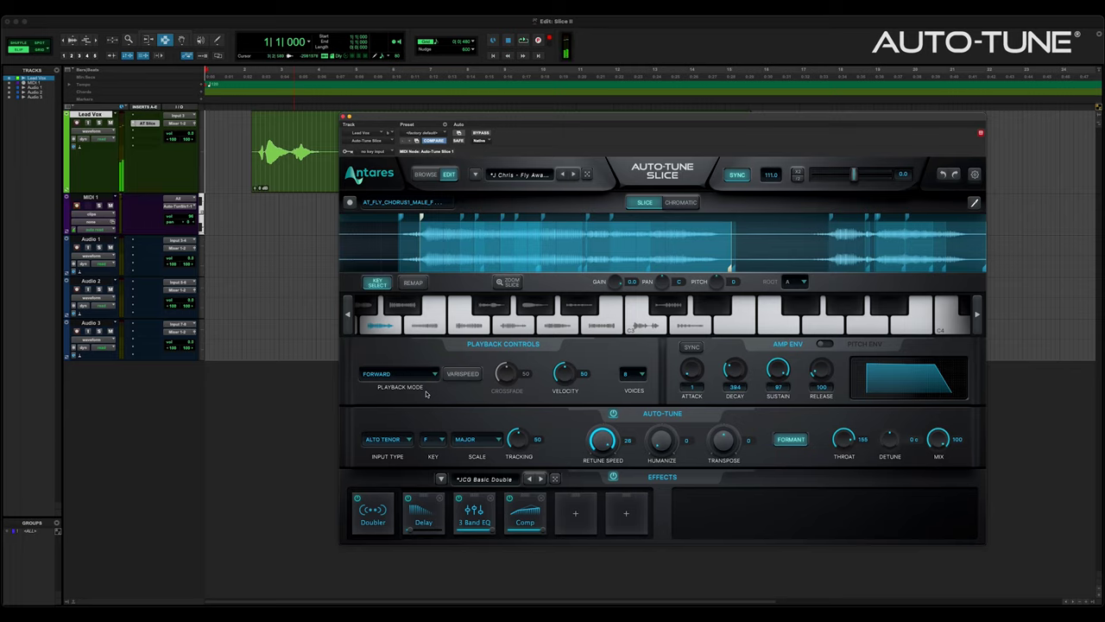
left_click(387, 374)
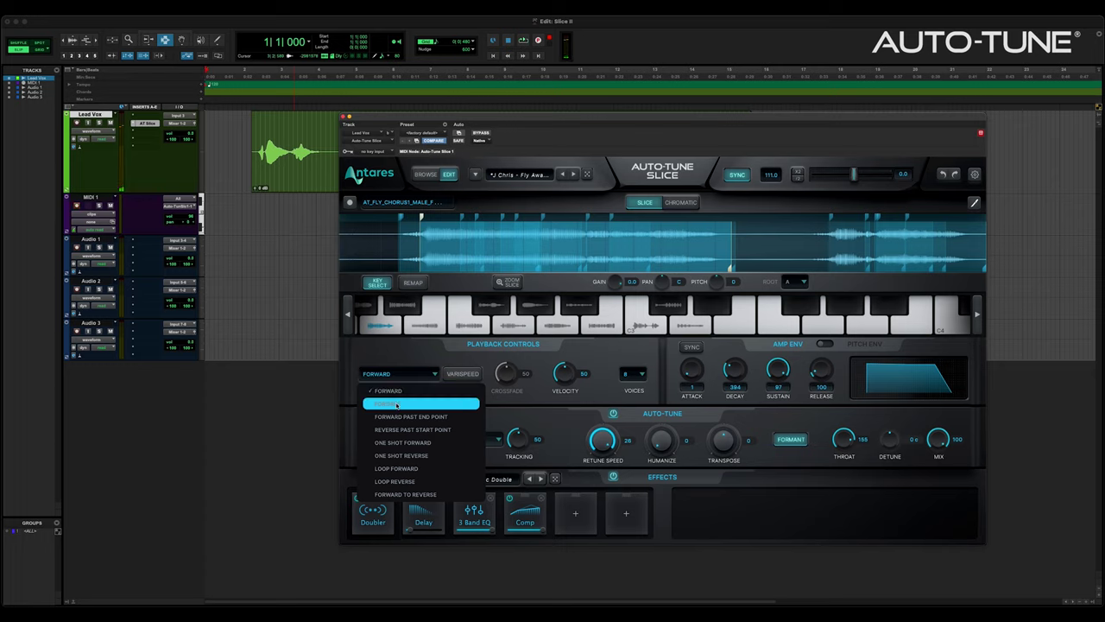
left_click(388, 403)
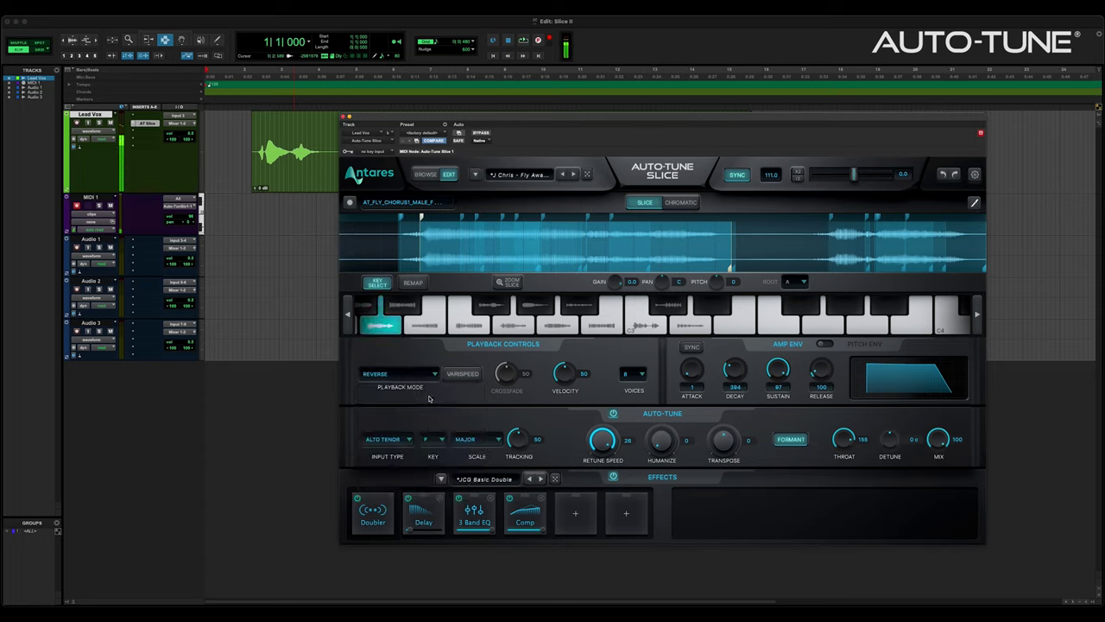
left_click(412, 380)
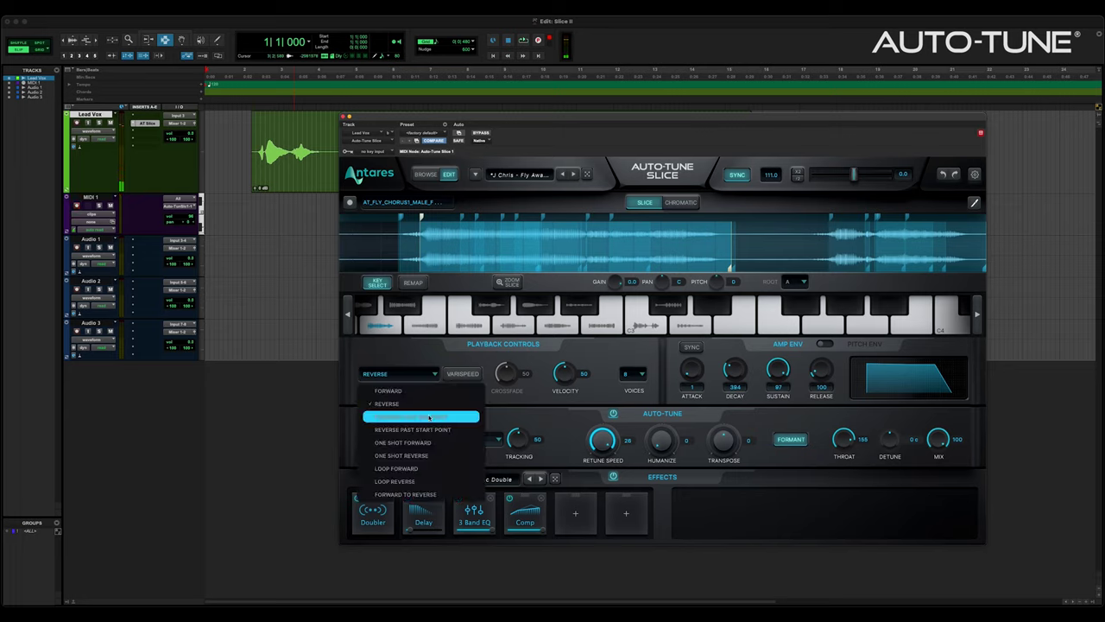
left_click(423, 416)
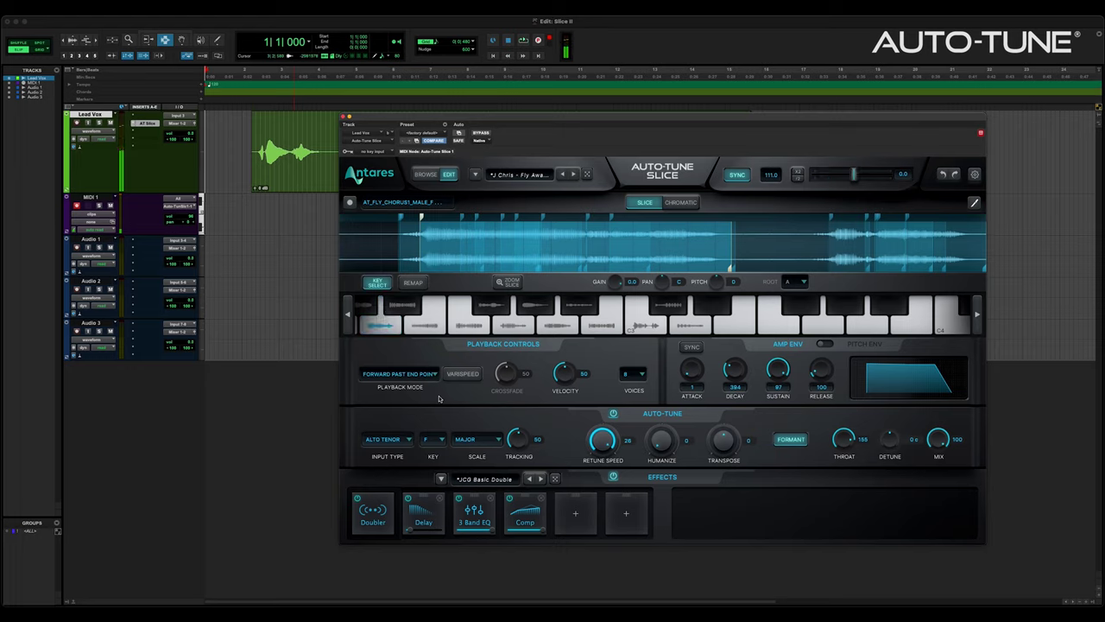
left_click(415, 373)
left_click(441, 430)
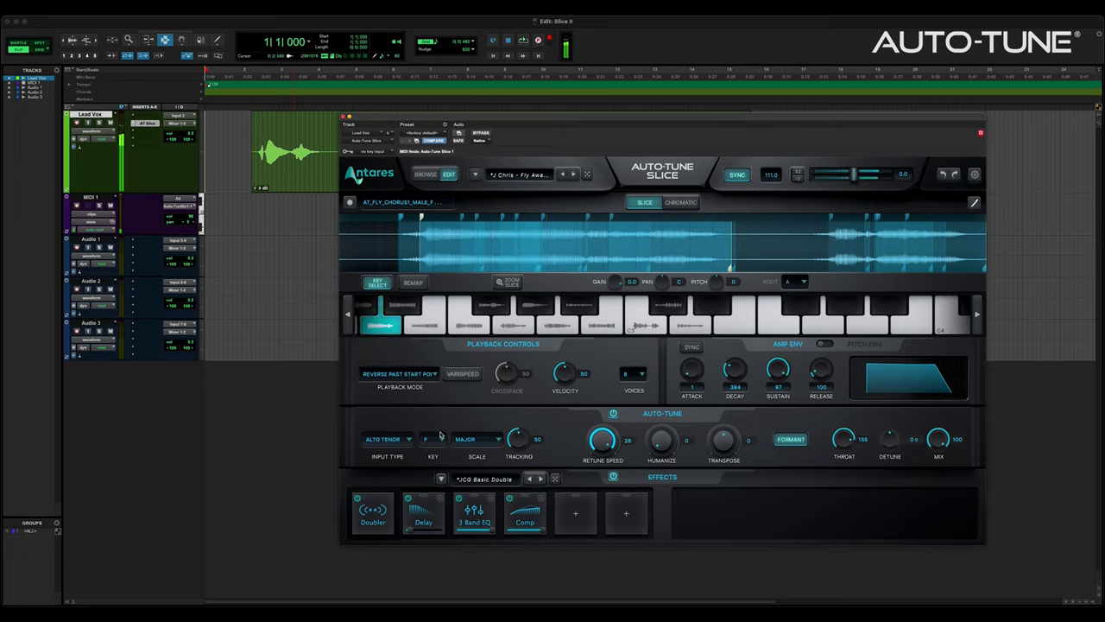
left_click(417, 375)
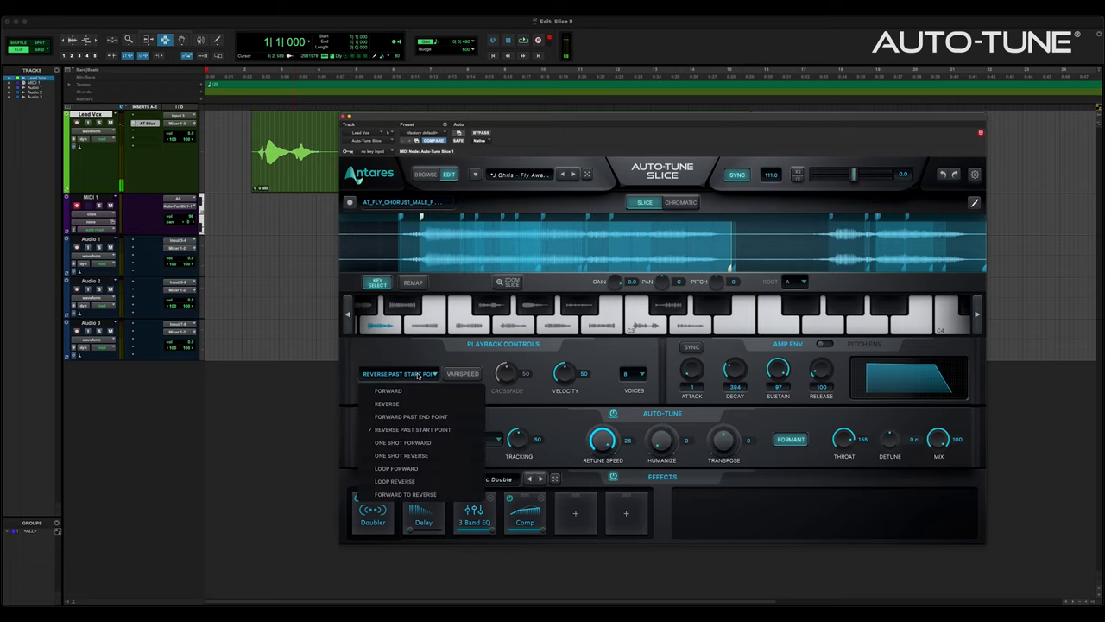
left_click(430, 443)
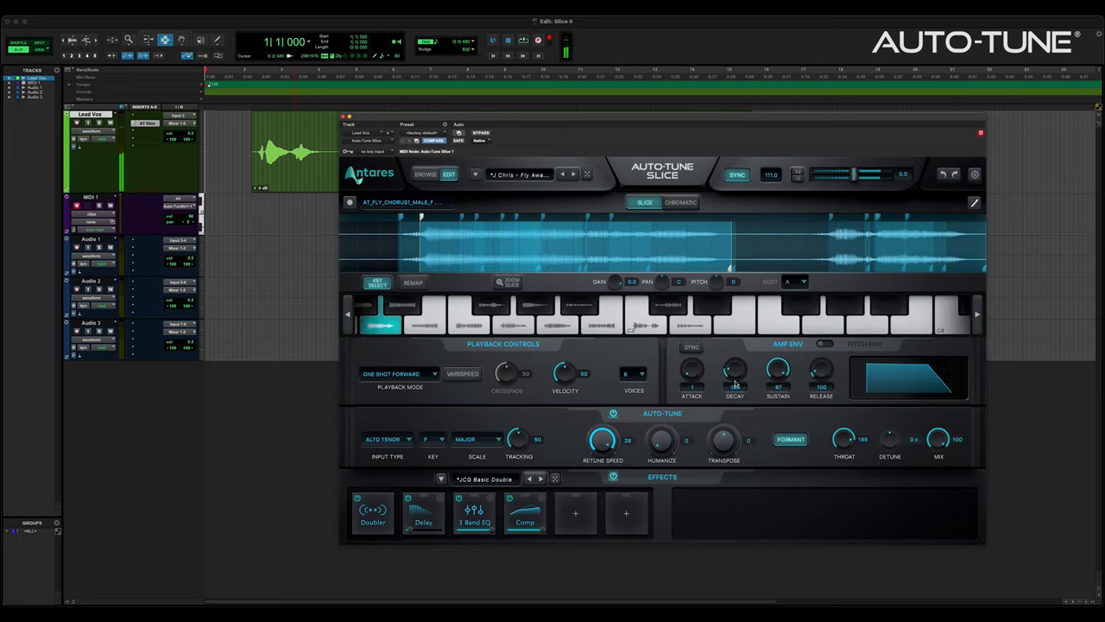
left_click_drag(734, 383, 741, 335)
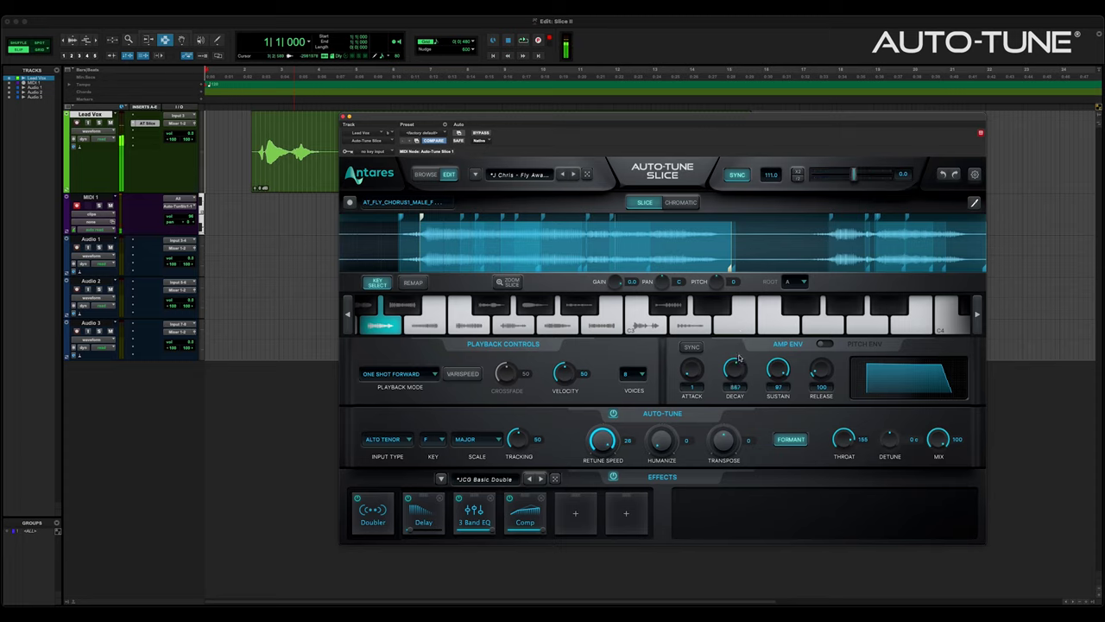
Try One Shot Reverse with a longer decay, then Loop Forward and Loop Reverse playback
left_click(415, 375)
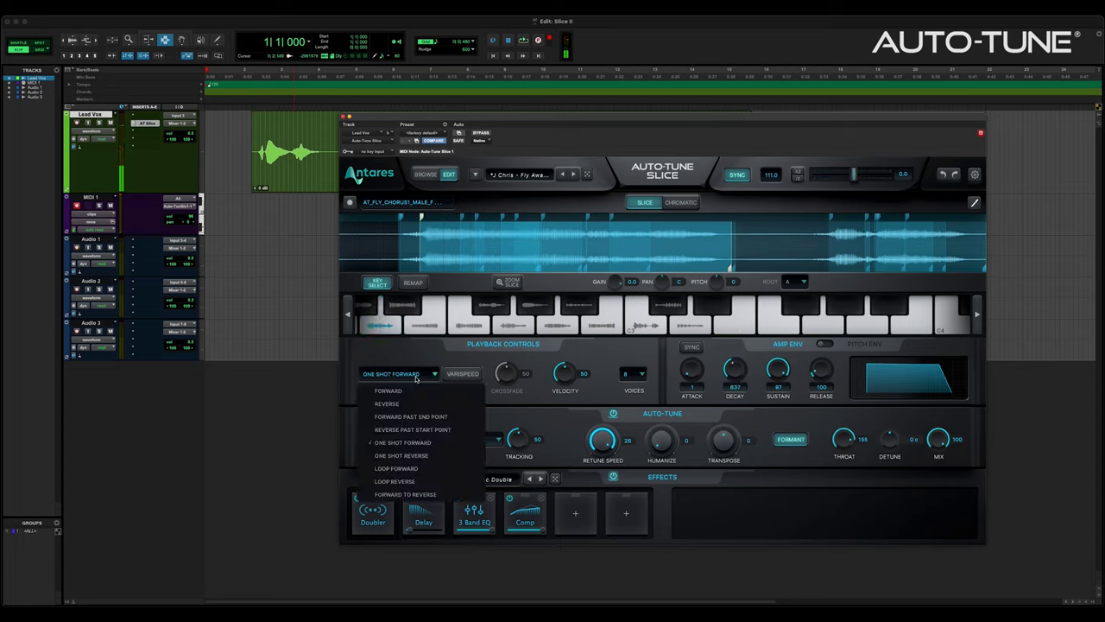
left_click(423, 456)
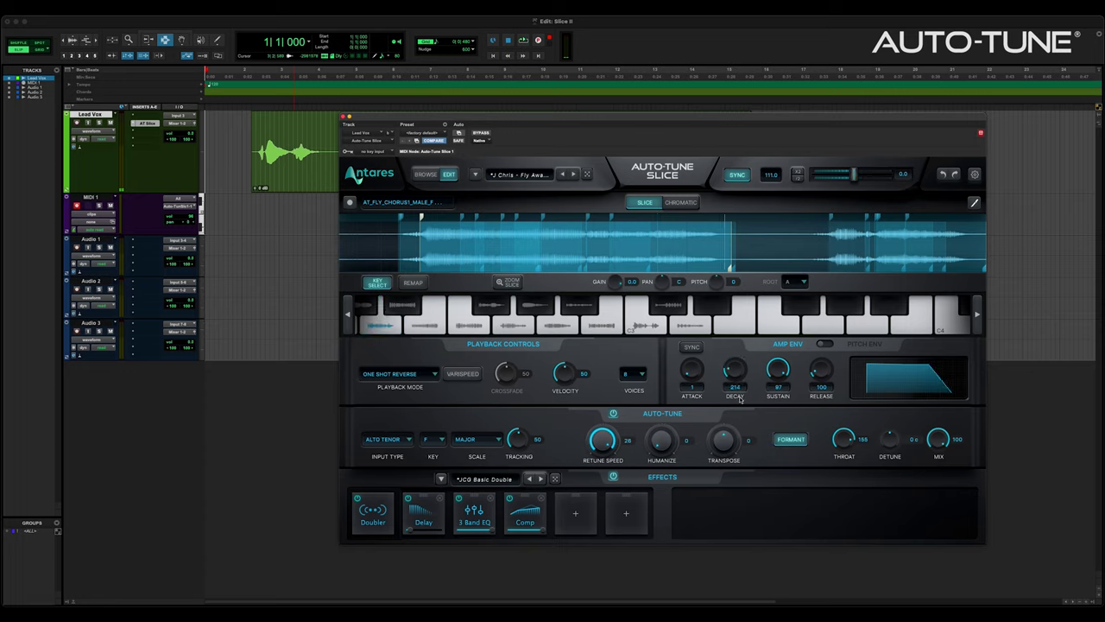
left_click_drag(736, 390, 742, 367)
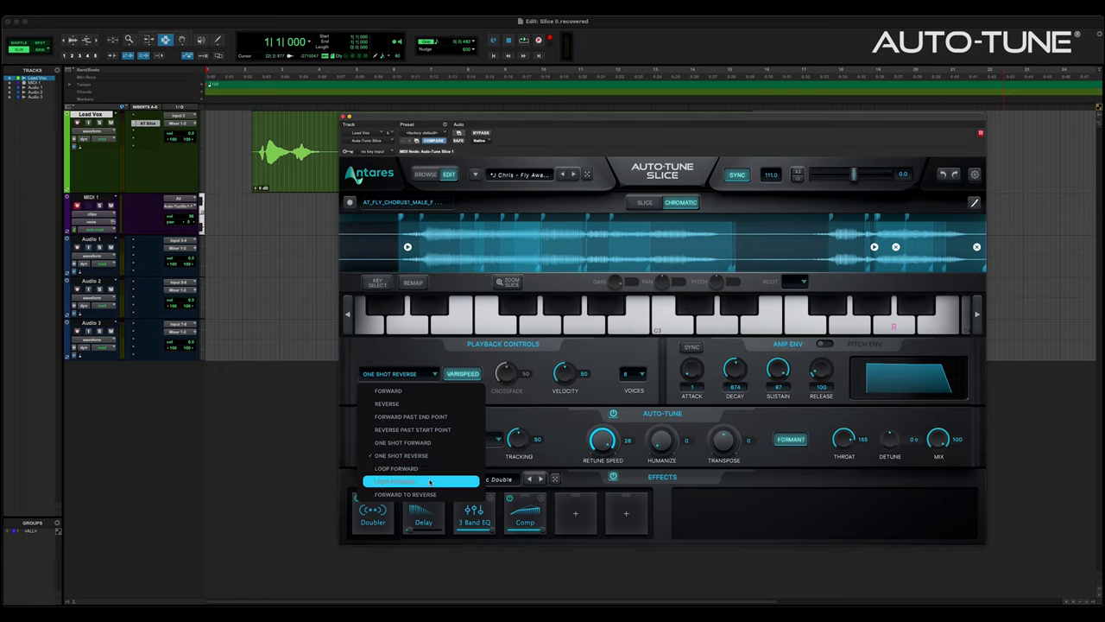
left_click(429, 473)
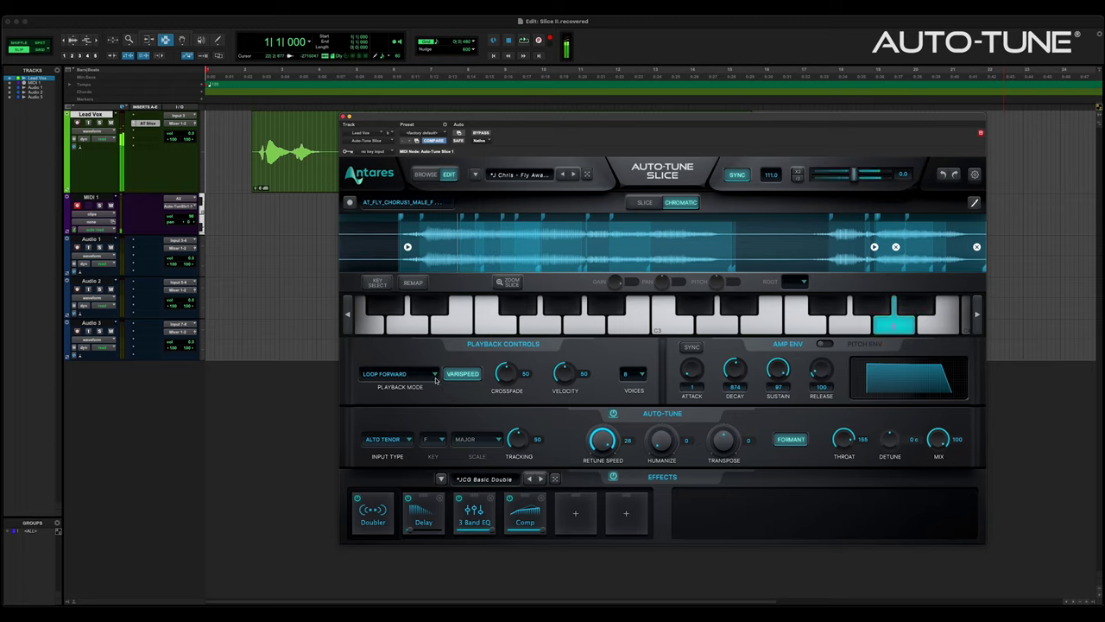
left_click(435, 376)
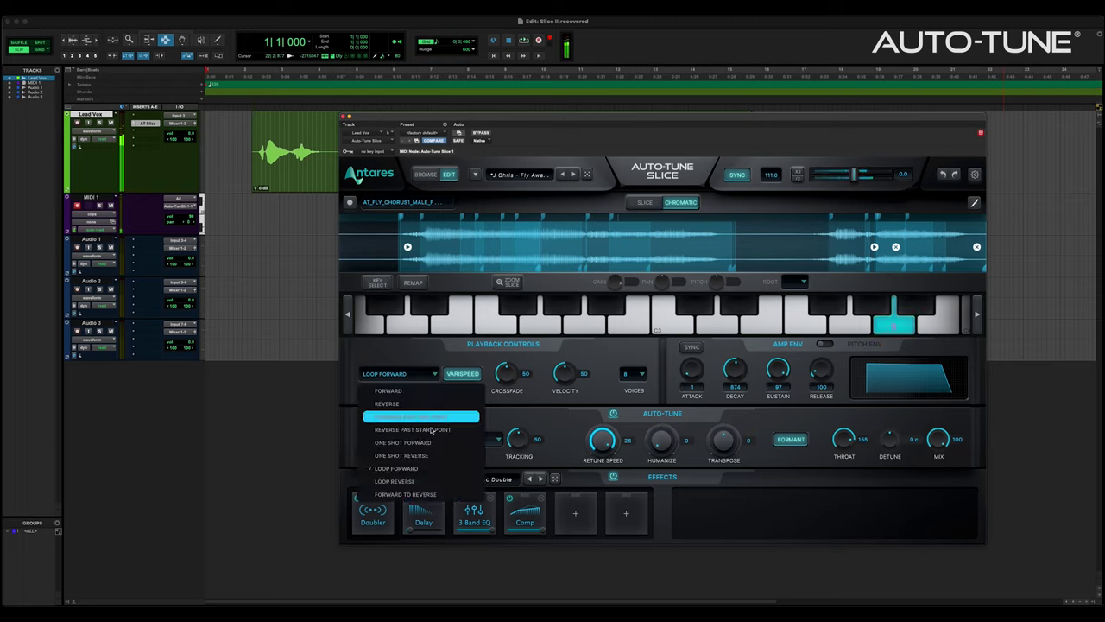
left_click(408, 481)
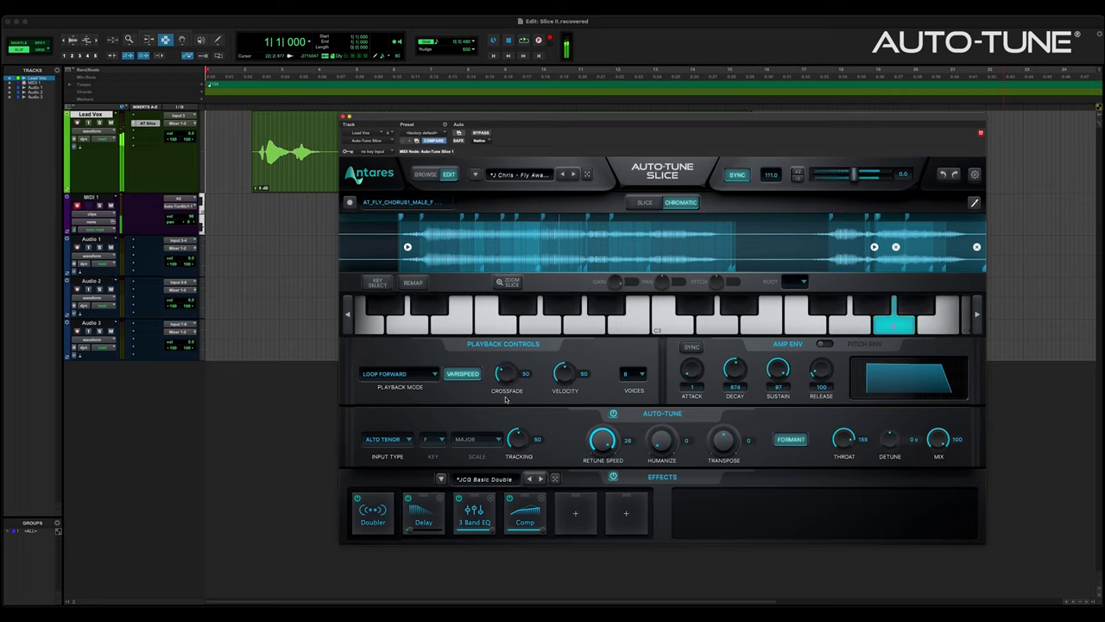
Set the loop crossfade to about 94 and finish on Forward To Reverse playback
left_click_drag(506, 425, 508, 441)
left_click_drag(508, 380, 515, 259)
left_click_drag(508, 398, 503, 422)
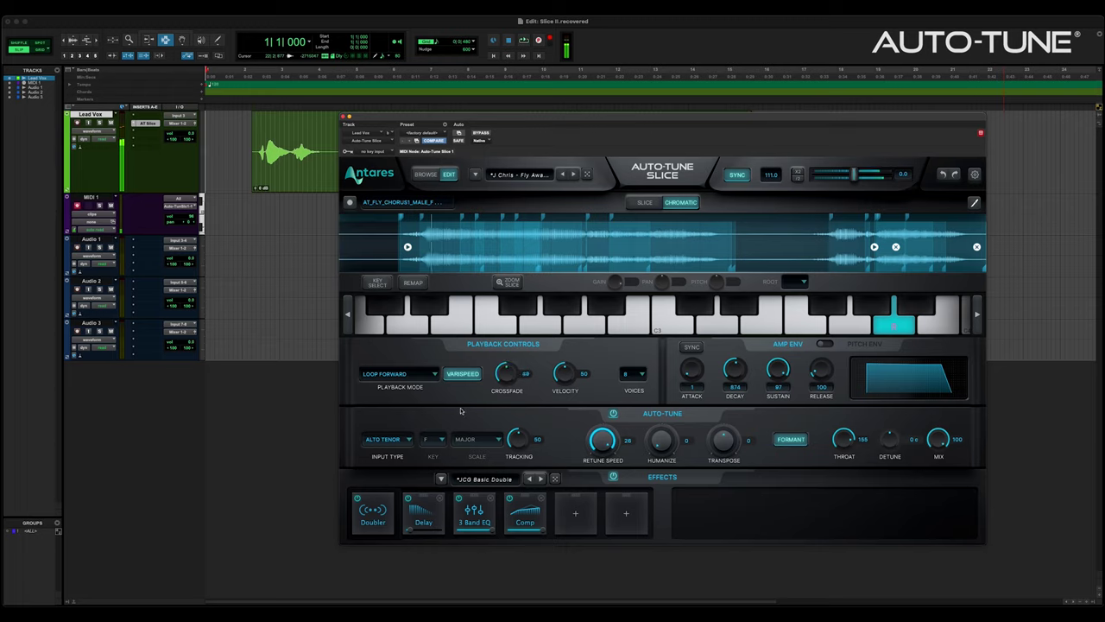
left_click(404, 374)
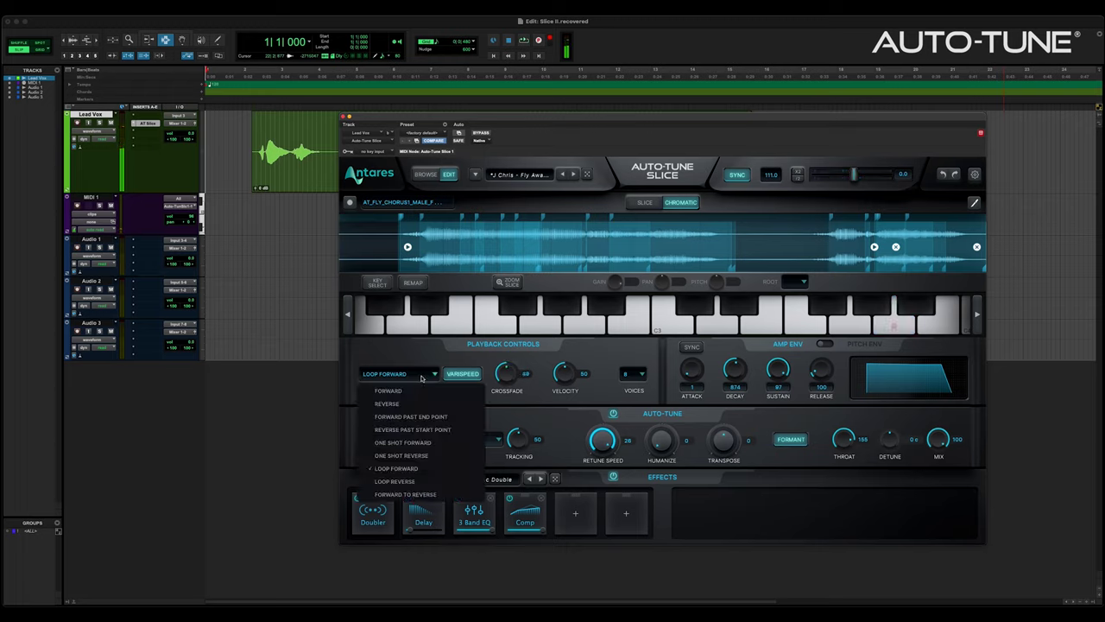
left_click(431, 494)
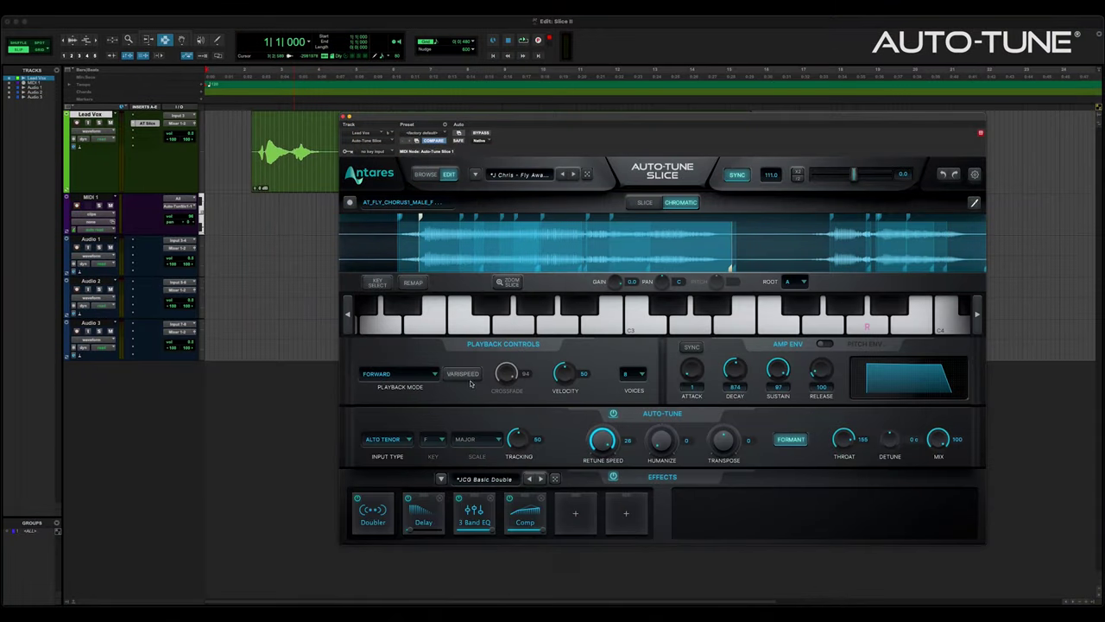
Turn Varispeed on to compare the chromatic sample, then switch it back off
left_click(472, 375)
left_click(471, 379)
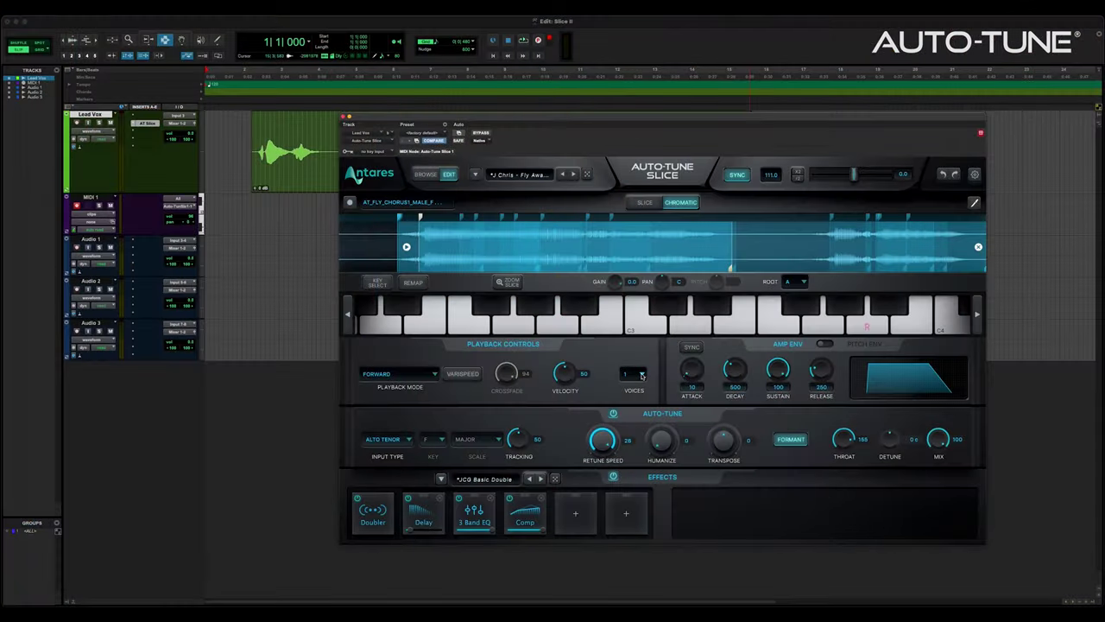
Set the sampler's voice count to 8 in Playback Controls
left_click(640, 374)
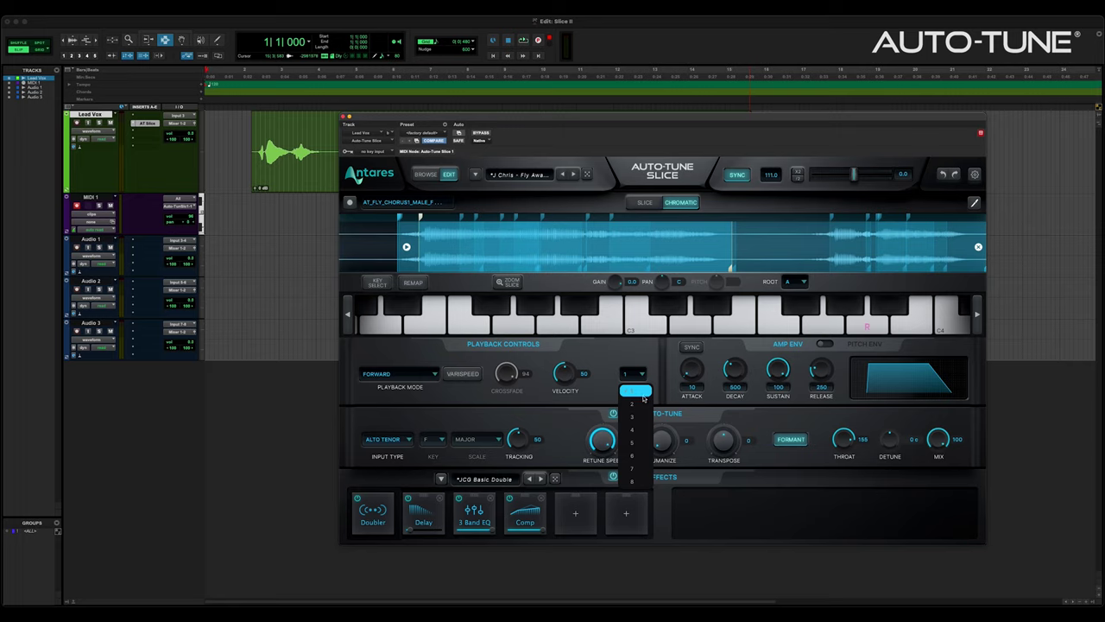
left_click(642, 393)
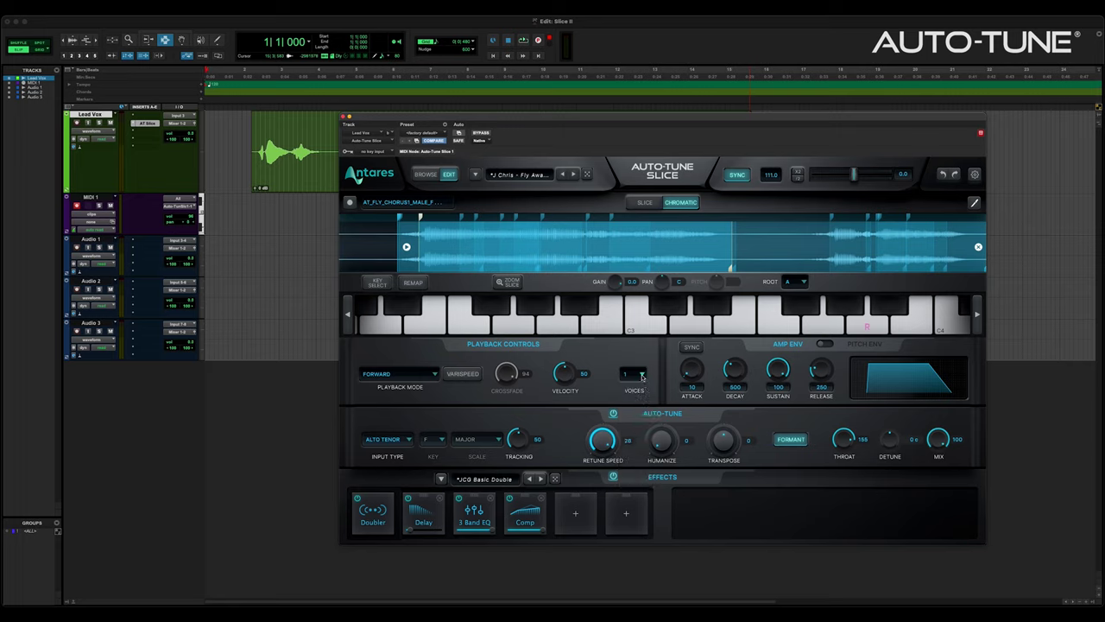
left_click(642, 374)
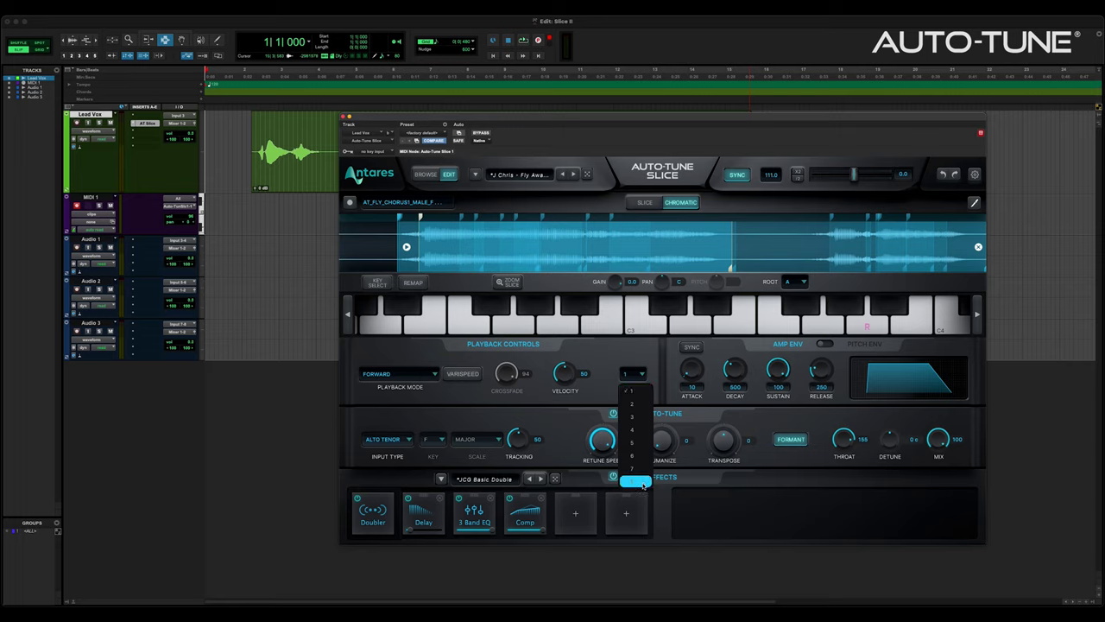
left_click(642, 481)
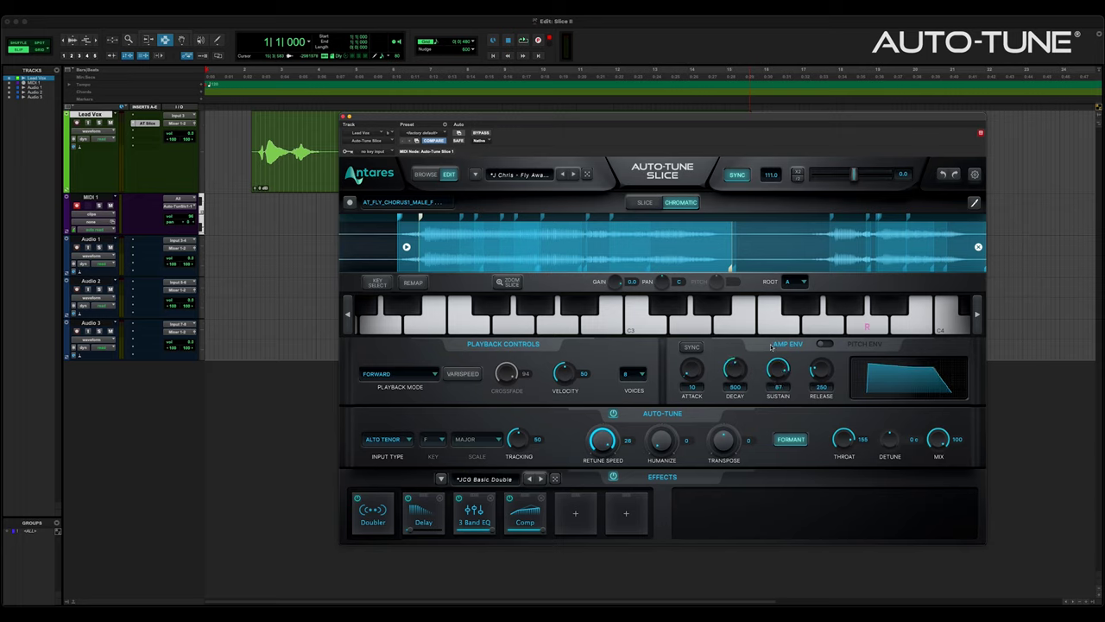
left_click(698, 348)
Set the tempo-synced decay to 1/32 D and adjust the attack and release note values
left_click_drag(734, 370, 698, 334)
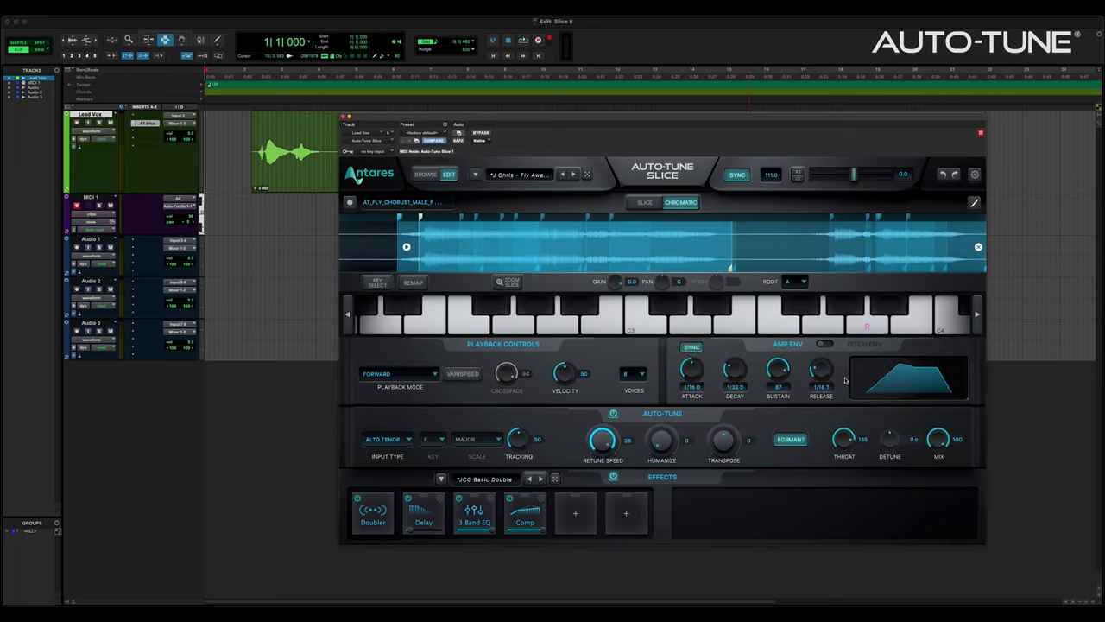
left_click_drag(821, 370, 843, 393)
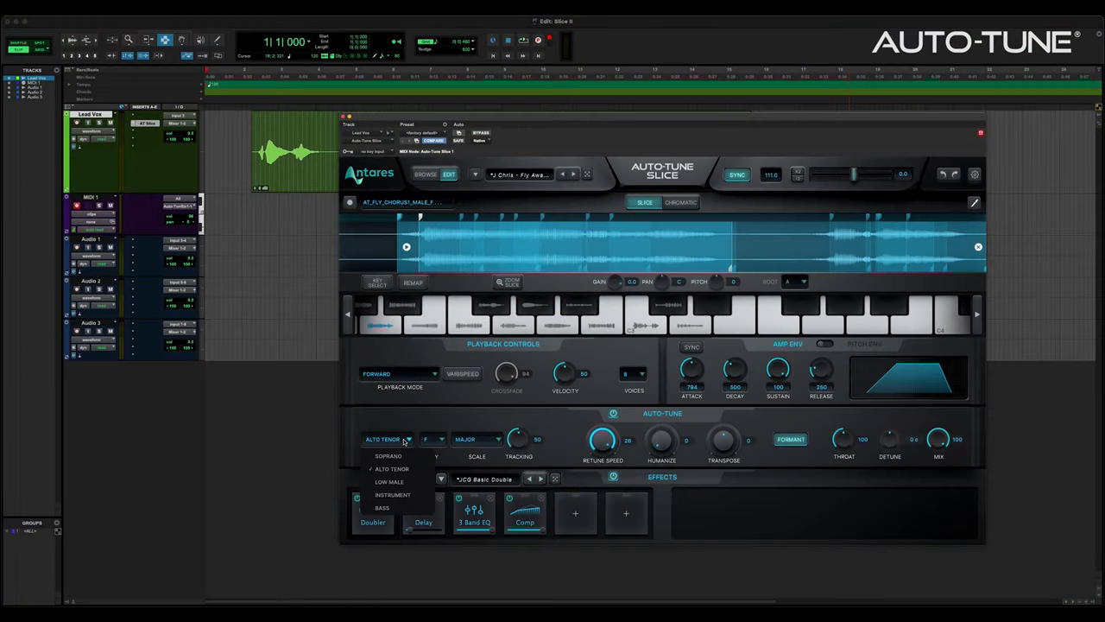
Choose Instrument as the Auto-Tune input type, then switch Auto-Tune Slice to Chromatic mode
left_click(408, 456)
left_click(395, 441)
left_click(420, 499)
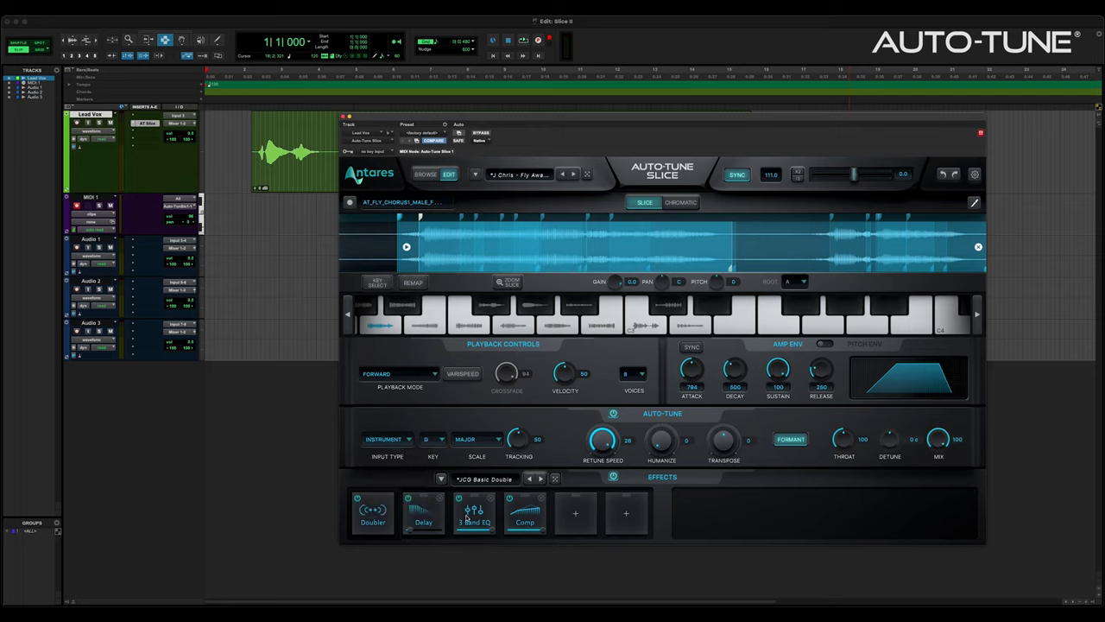
left_click(690, 203)
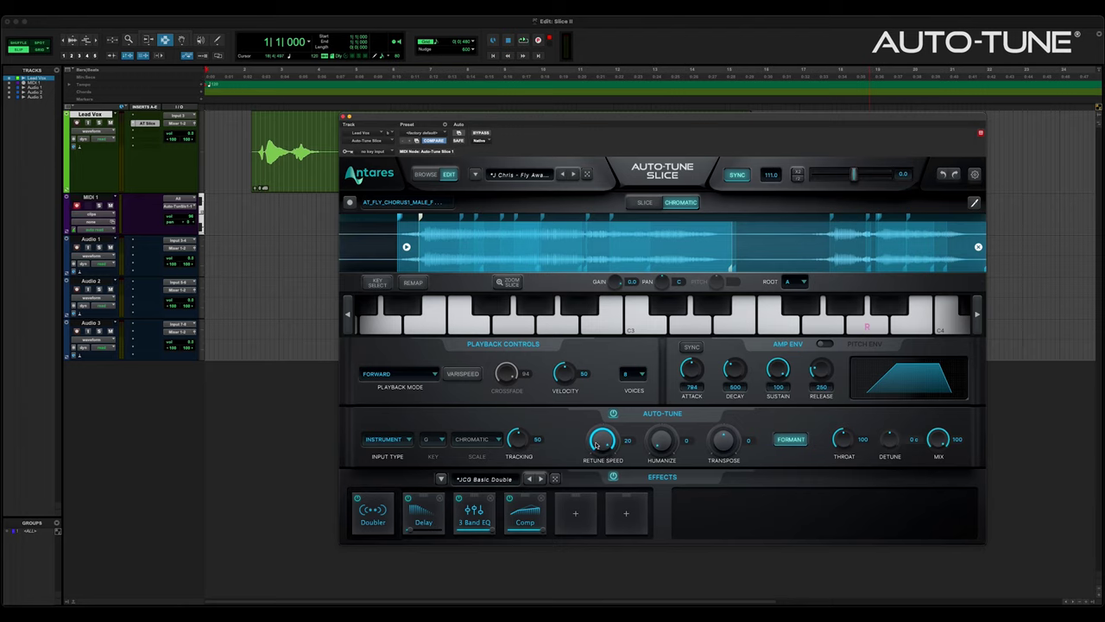
Drop Retune Speed to 0 and raise it again, then transpose the sample up to 12
left_click_drag(594, 445, 598, 438)
left_click_drag(599, 445, 597, 450)
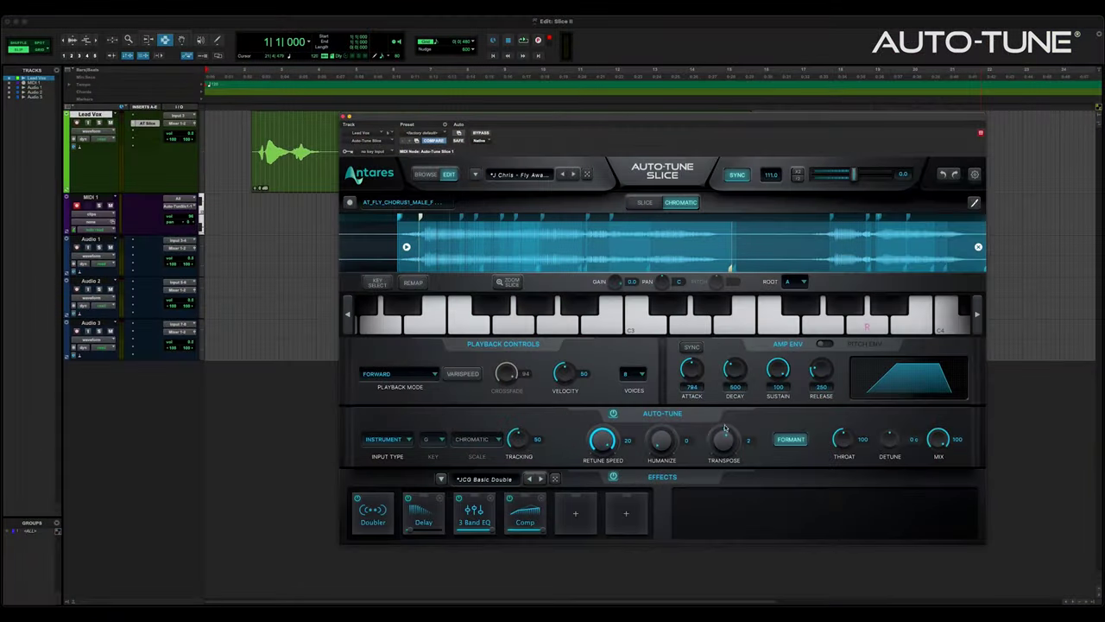
left_click_drag(724, 441, 721, 495)
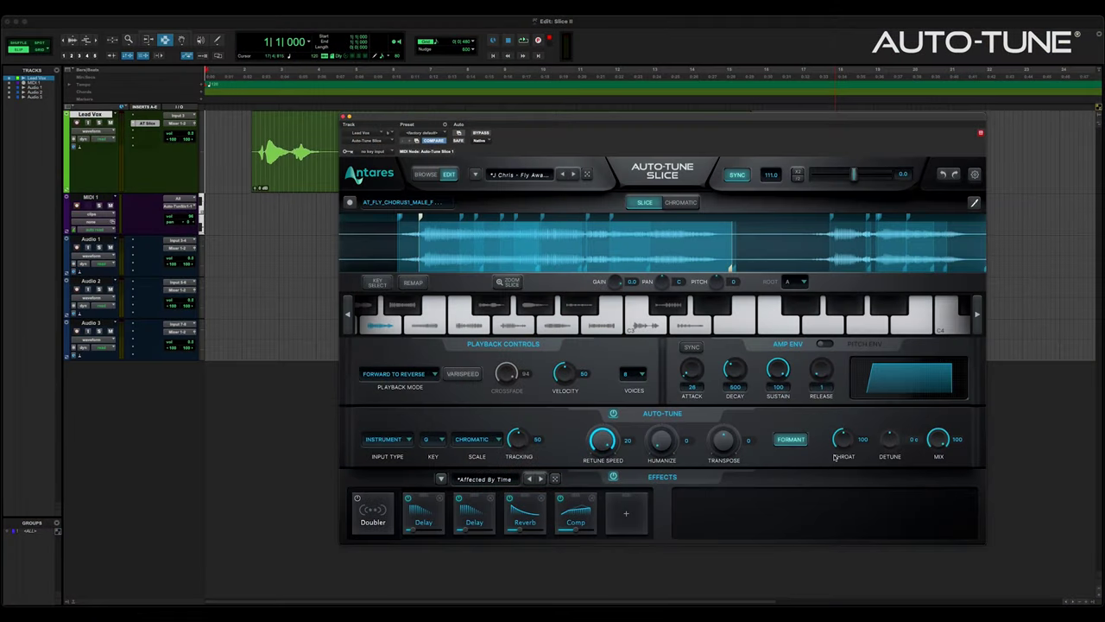
Enable formant correction, leaving transpose at 0 and setting throat to 100
left_click(791, 440)
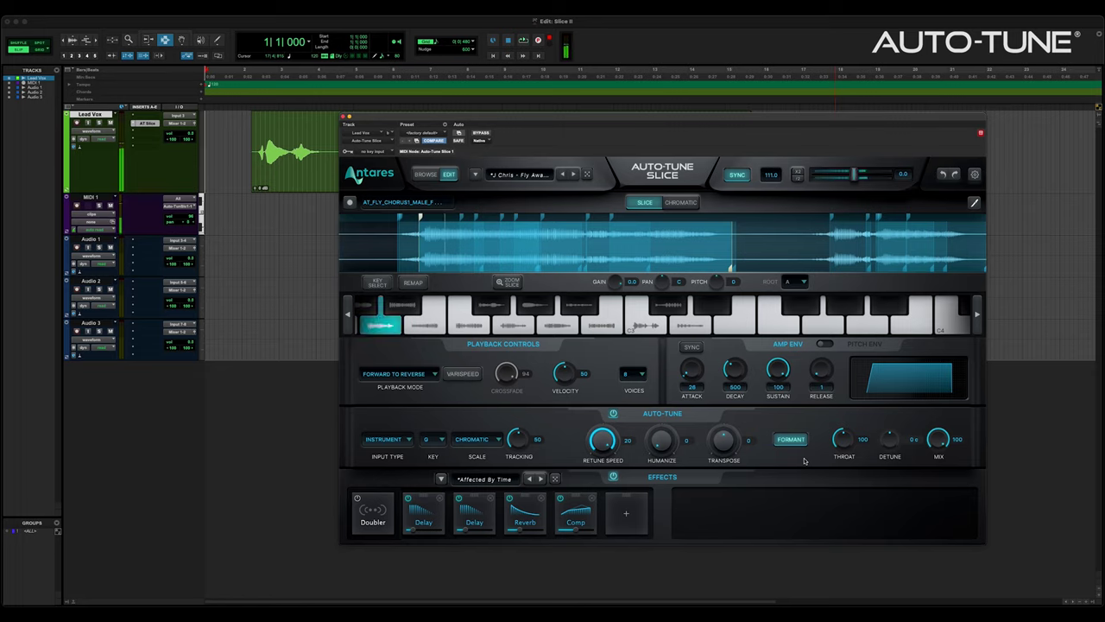
left_click_drag(722, 405, 724, 373)
left_click_drag(842, 490, 842, 515)
left_click_drag(851, 440, 840, 489)
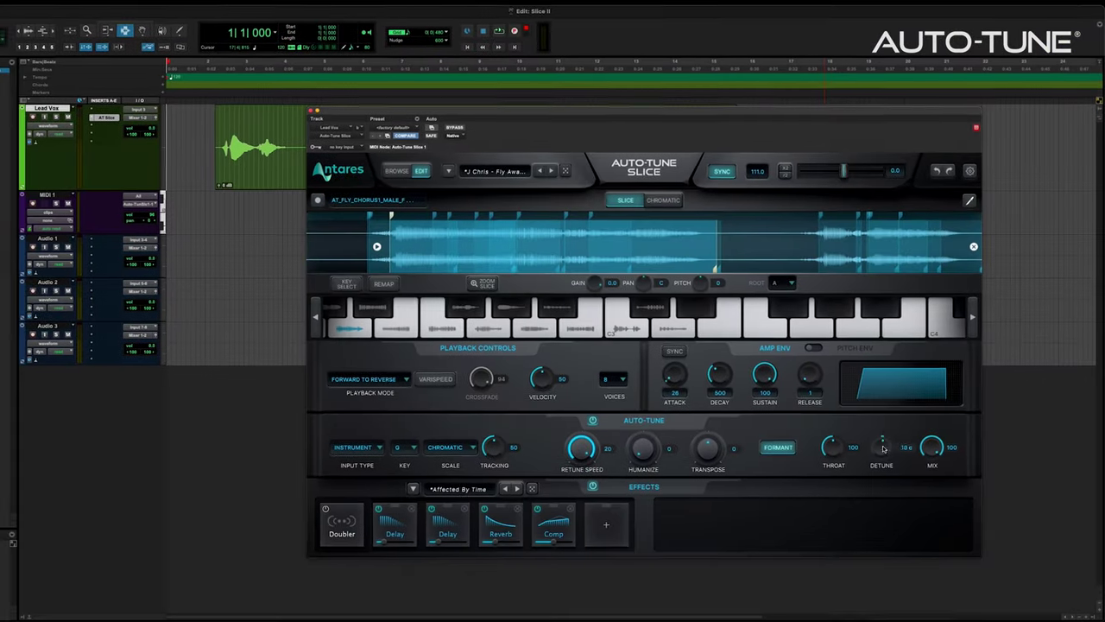
Try a downward detune, ending at 0 cents, and lower the Auto-Tune mix to 50
left_click_drag(882, 448, 867, 466)
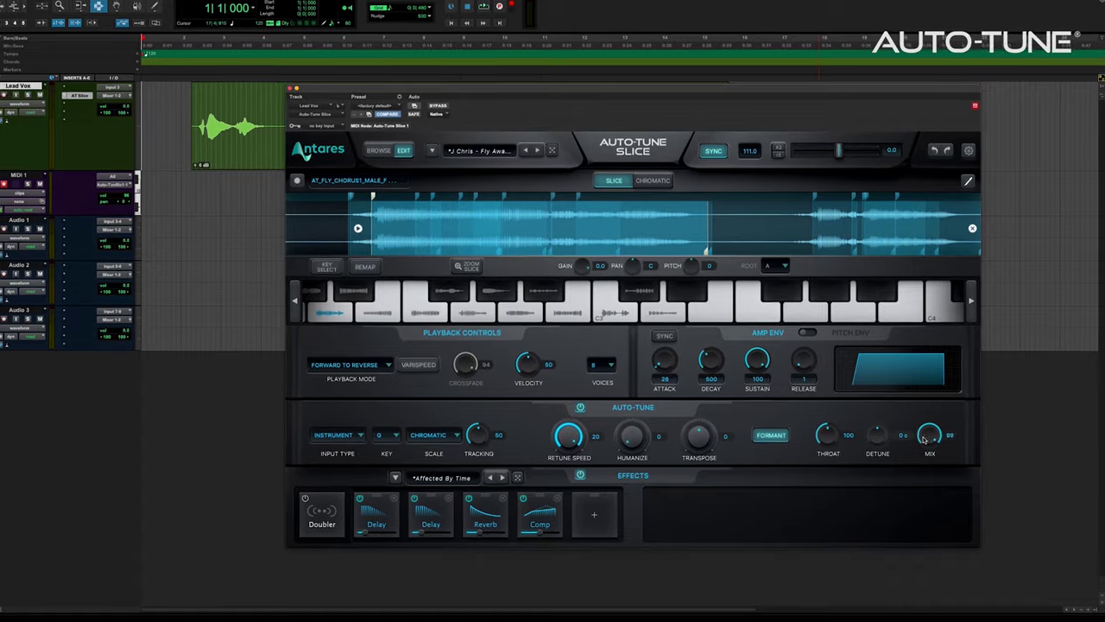
left_click_drag(929, 438, 868, 491)
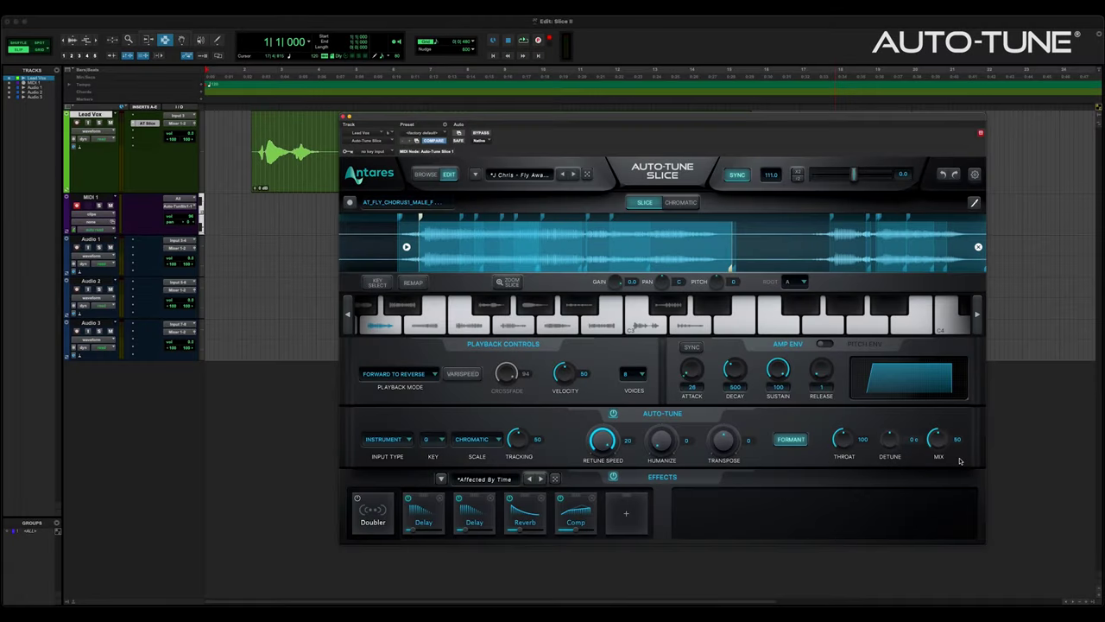
Bypass the Auto-Tune section and add a Delay effect to the sixth slot
left_click(614, 415)
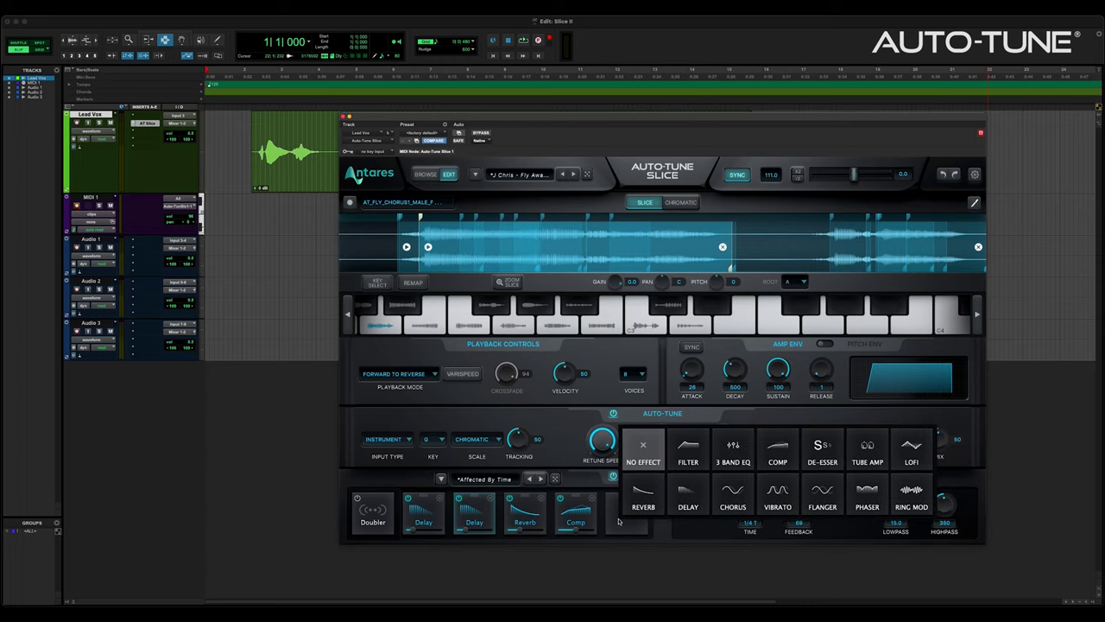
left_click(688, 498)
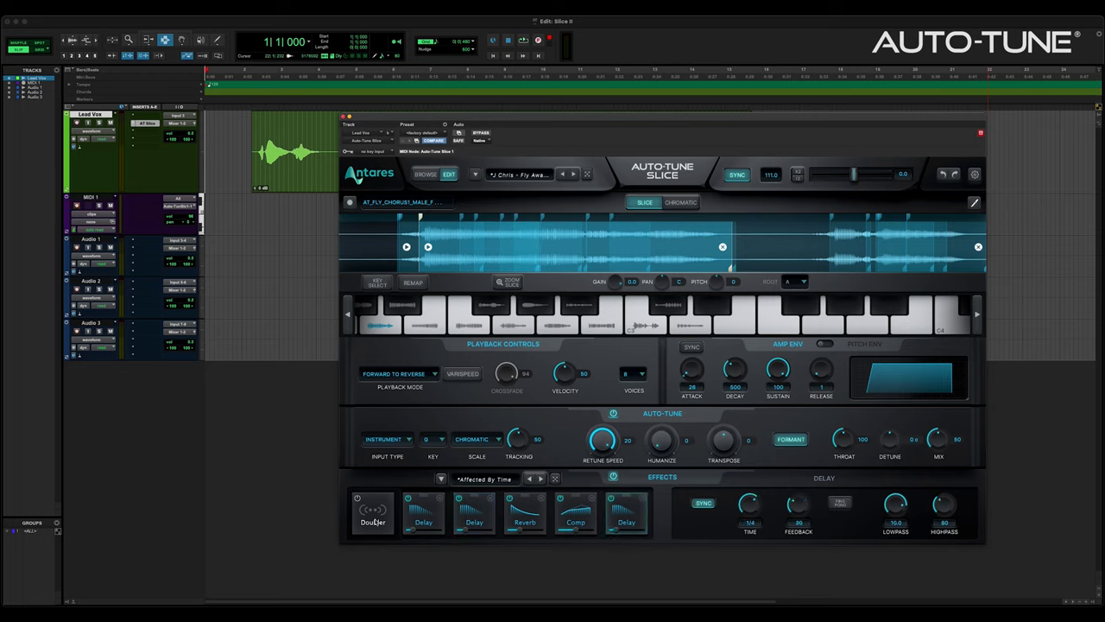
left_click(371, 512)
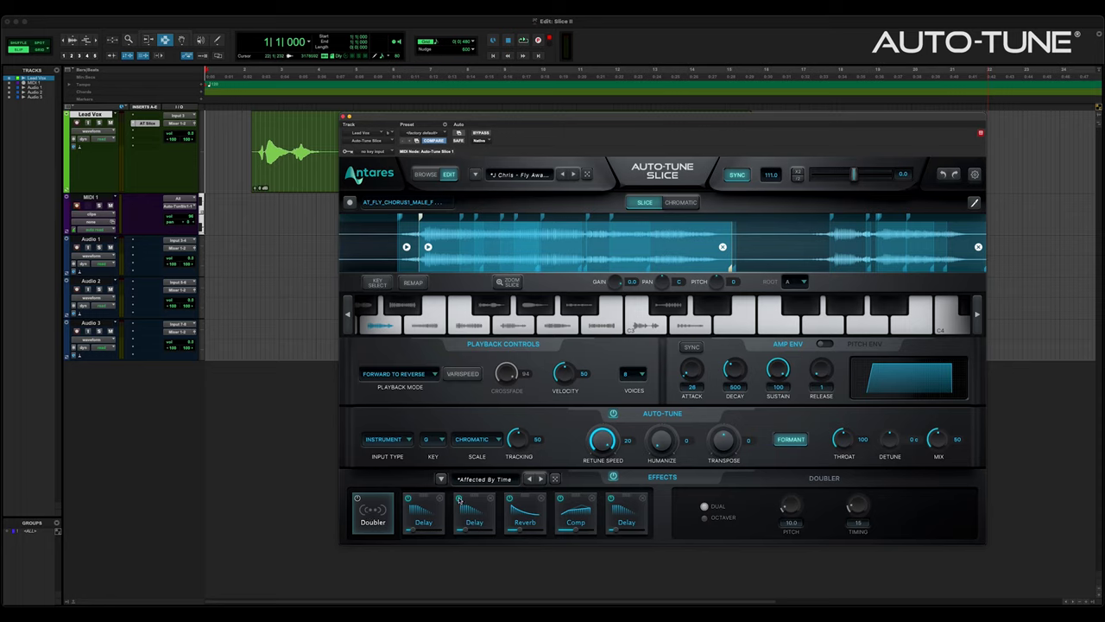
left_click(409, 499)
left_click(409, 499)
Swap the second Delay with Comp, remove the fifth-slot Delay, and select the last Delay
left_click_drag(484, 519, 582, 507)
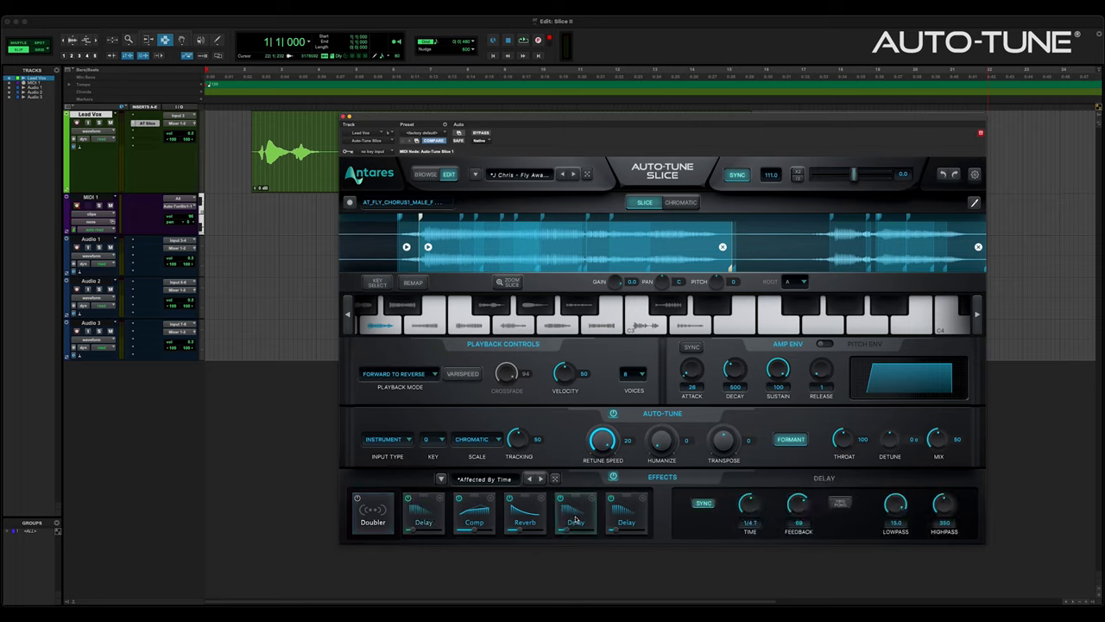
left_click(592, 501)
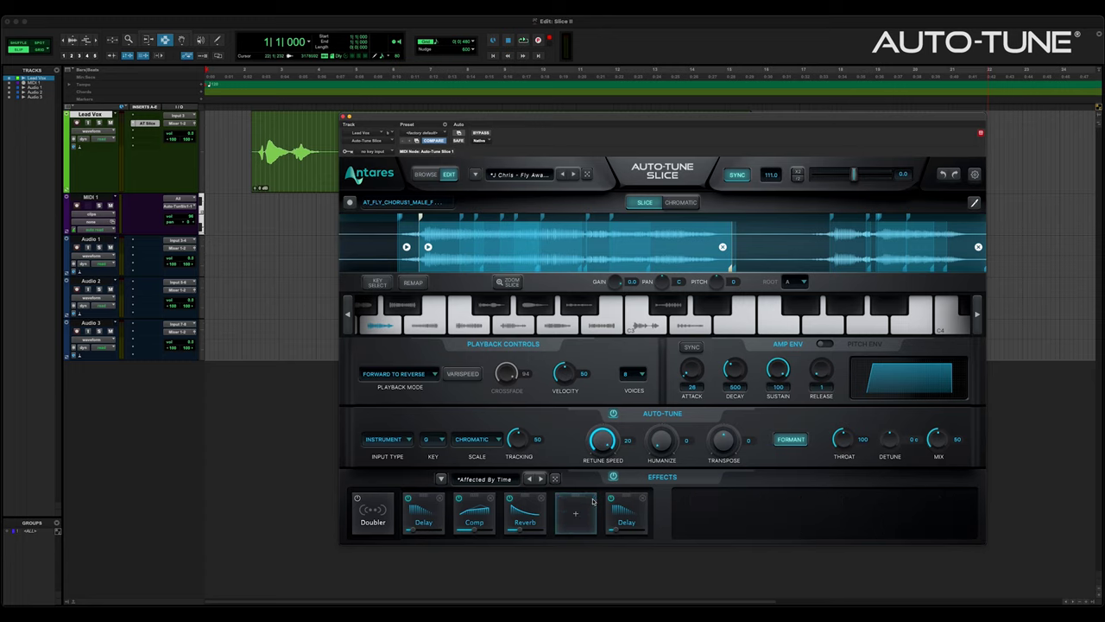
left_click(627, 515)
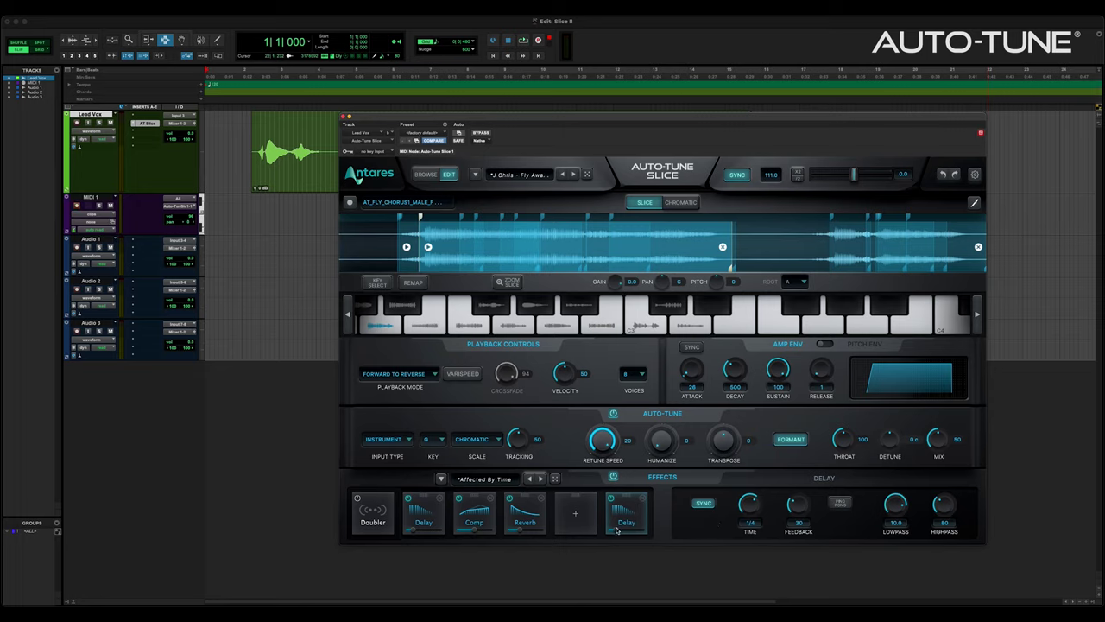
Set the first and last Delay mixes to 41 % and bring up the effects preset list
left_click_drag(619, 531, 653, 532)
mouse_move(520, 531)
left_mouse_down()
mouse_move(538, 532)
mouse_move(513, 533)
left_mouse_up()
left_click_drag(621, 531, 643, 531)
left_click_drag(413, 533, 439, 532)
left_click(493, 480)
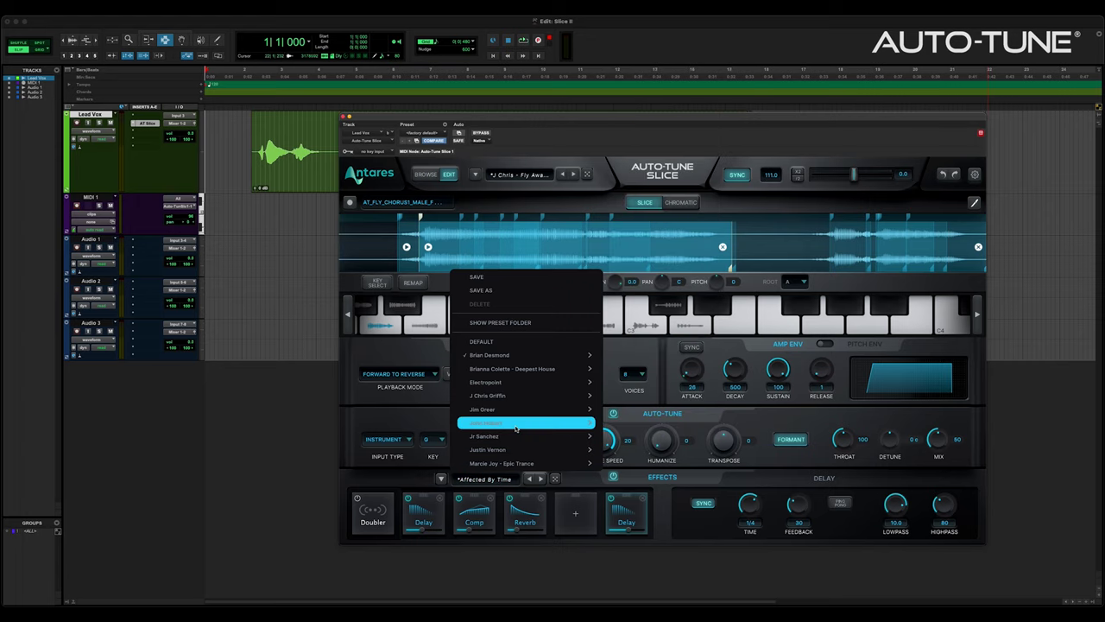
Load Electro Crush Vocal, then randomize the effects preset twice to reach JCG Scratchy Fi
left_click(619, 427)
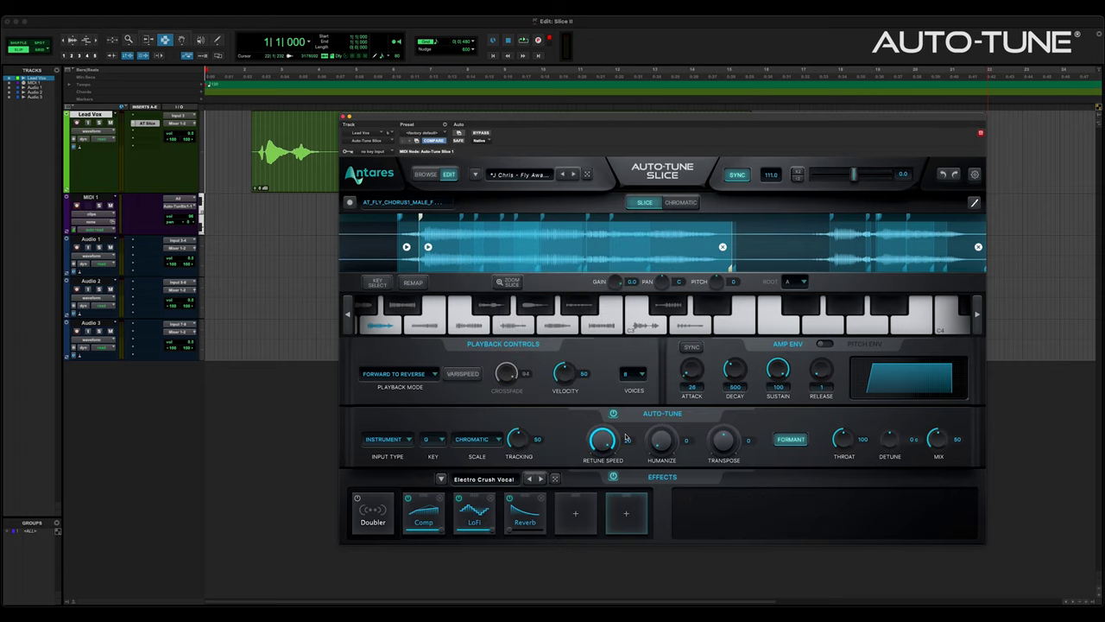
left_click(555, 479)
left_click(555, 479)
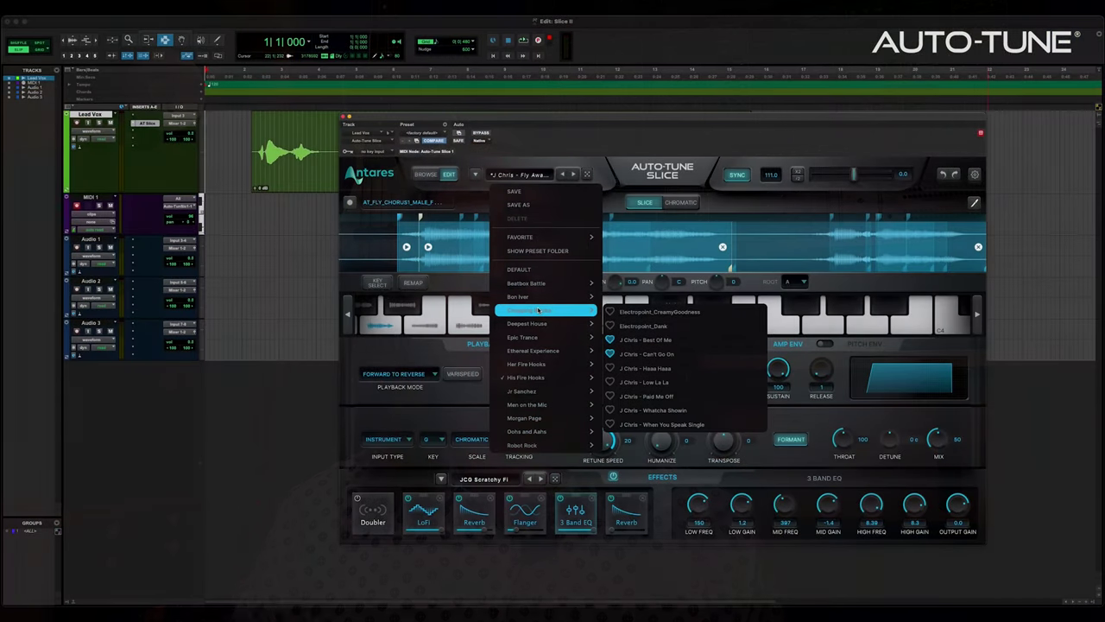
Load the Bon Iver > Blazing Bombs master preset, try a random one, then return to Blazing Bombs
mouse_move(533, 300)
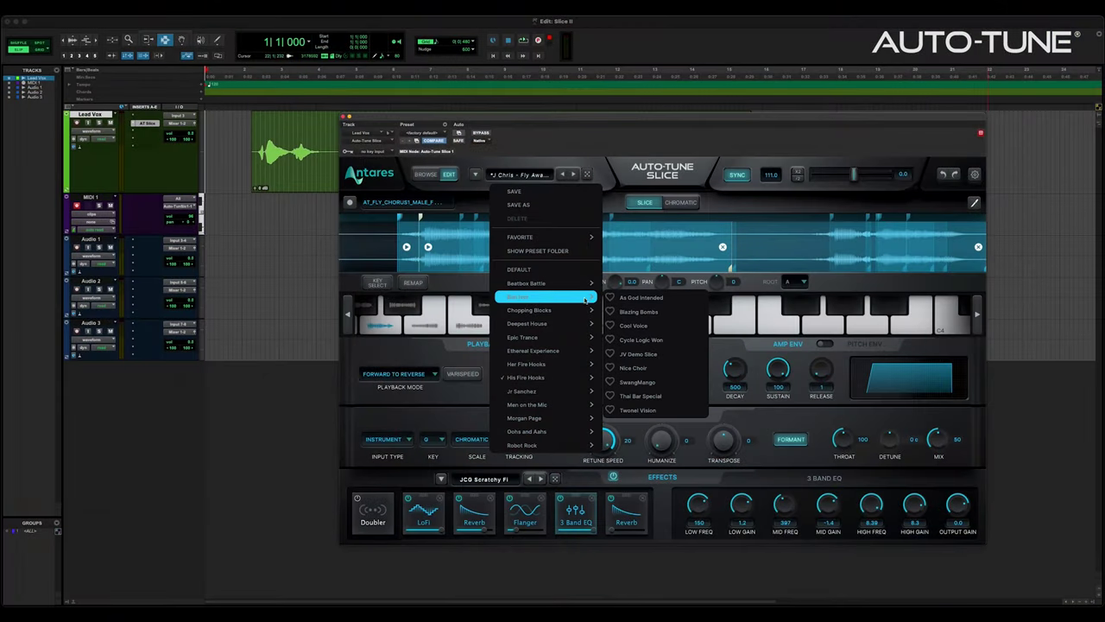
left_click(666, 316)
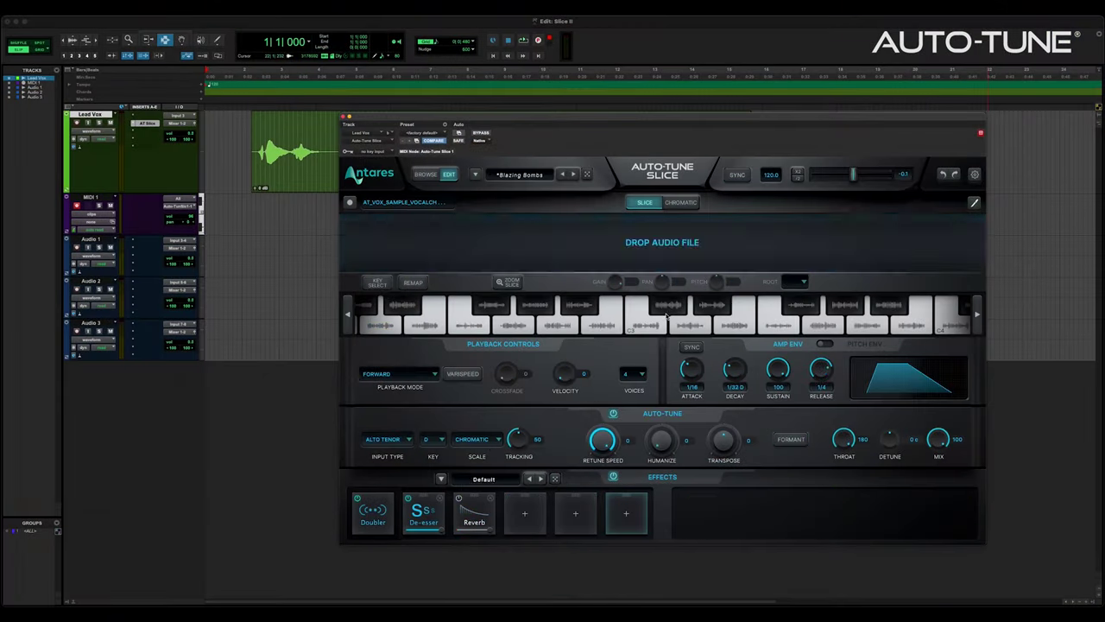
left_click(587, 174)
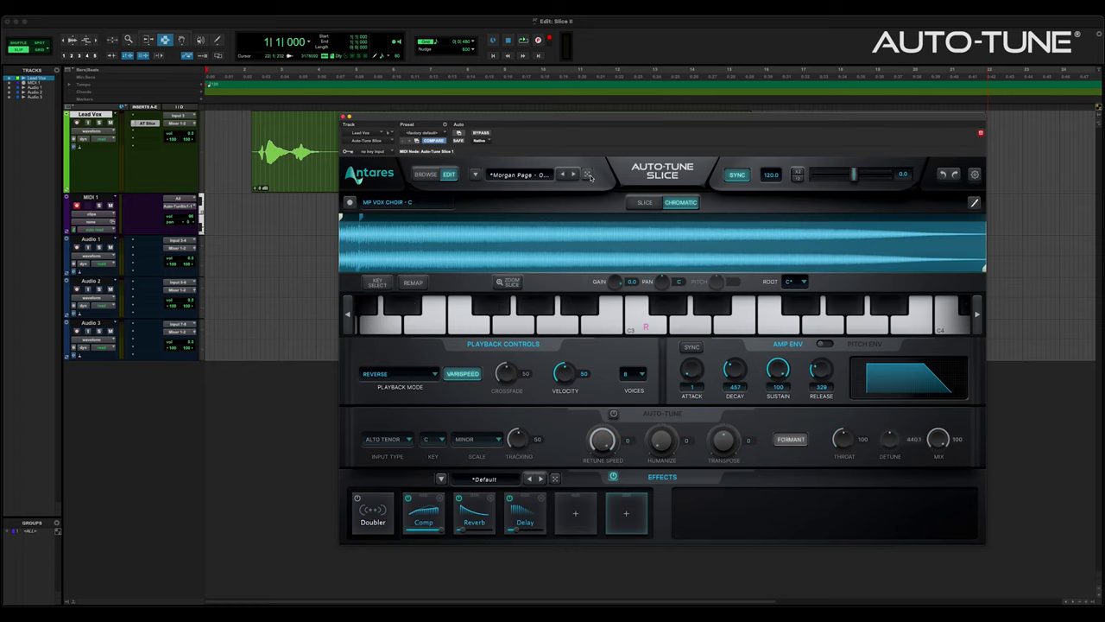
left_click(587, 175)
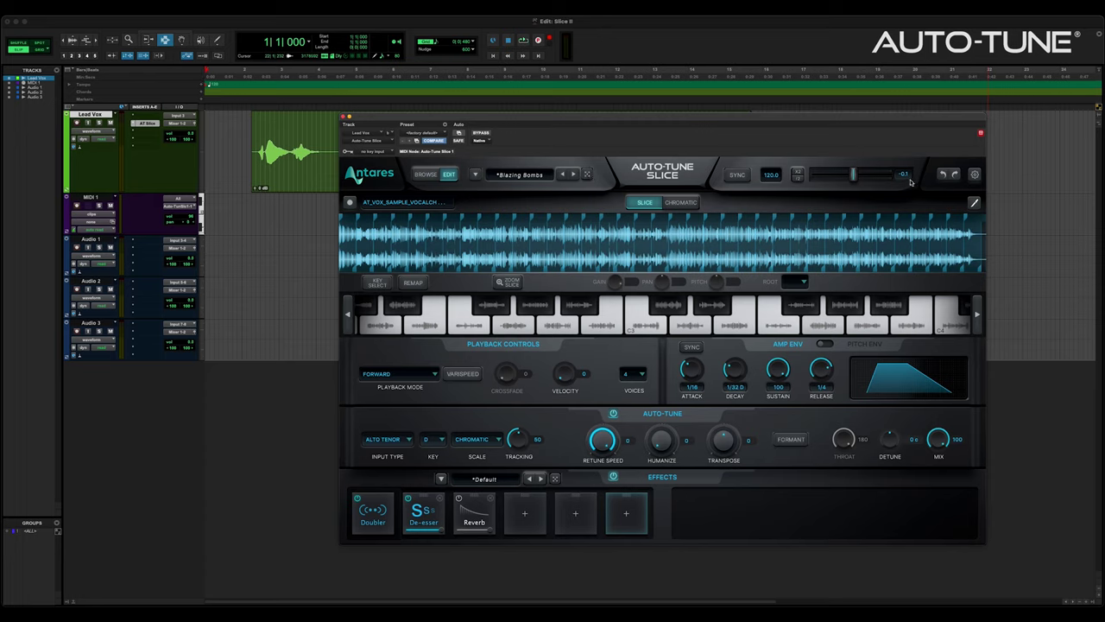
left_click(975, 175)
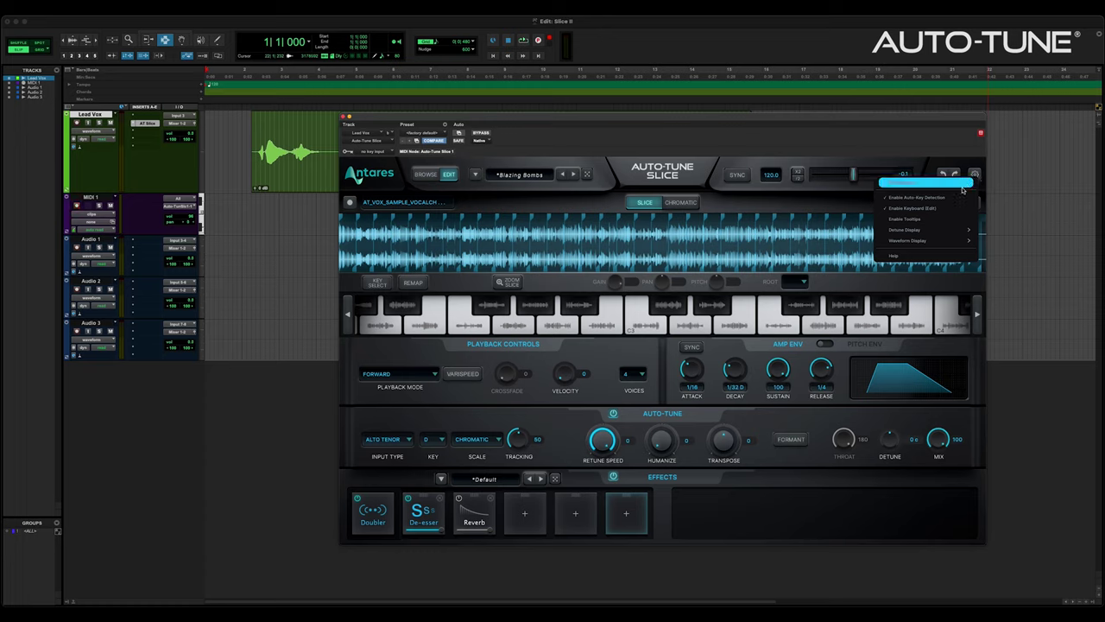
Choose Preferences from the Auto-Tune Slice gear menu
mouse_move(965, 246)
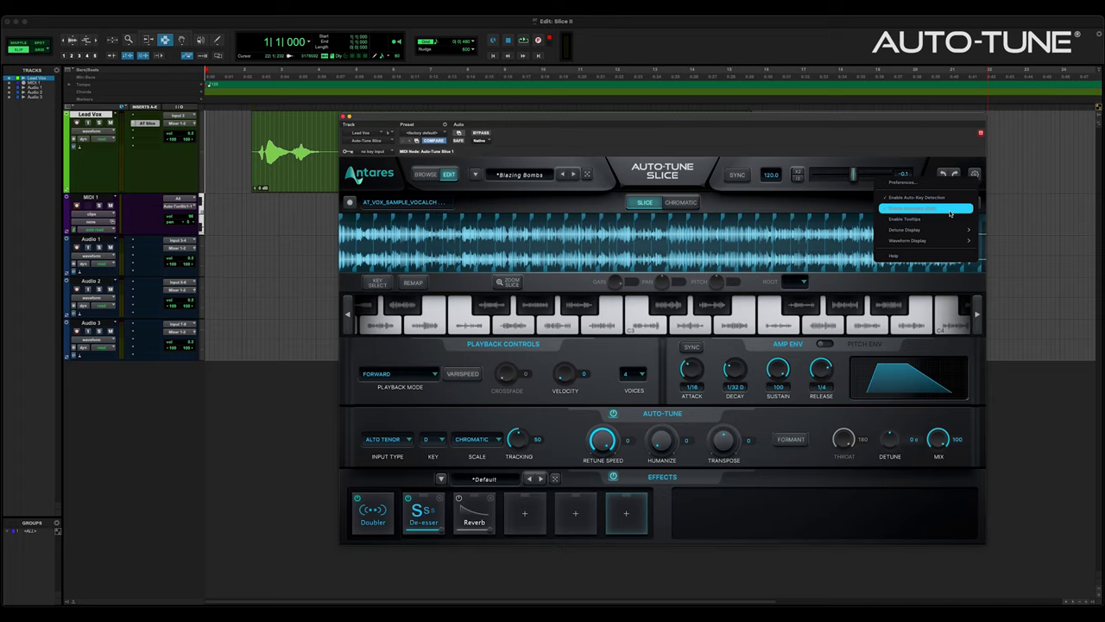
left_click(907, 184)
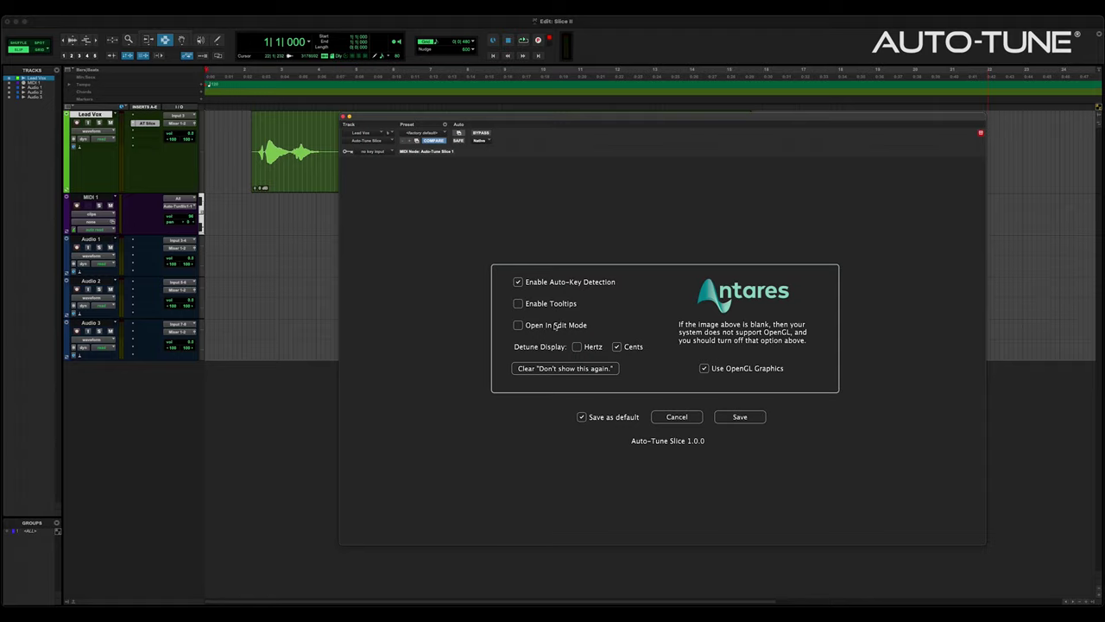